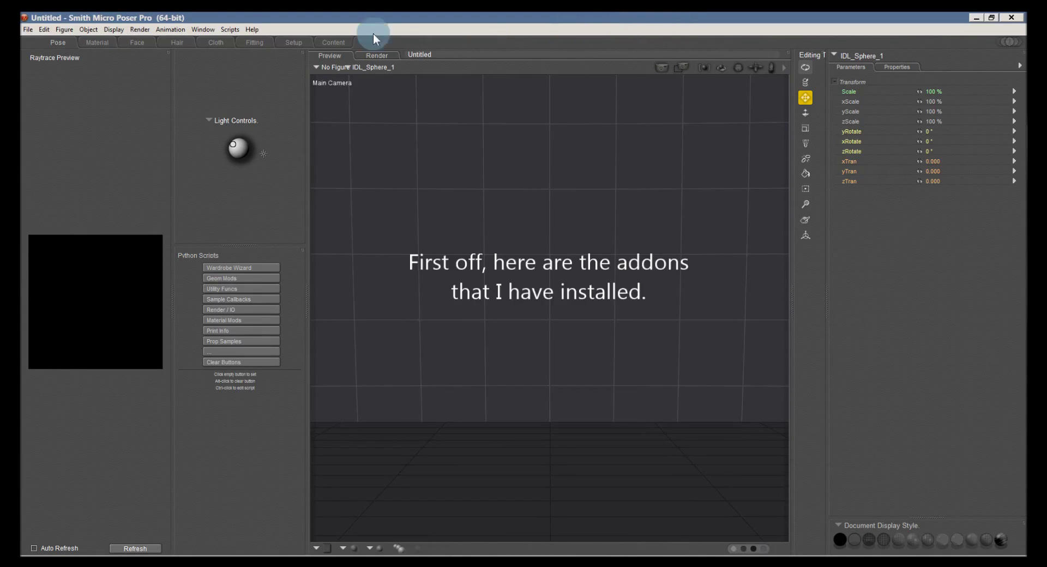
Check the installed addons and run the Netherworks Camera Panel Plus 2014 script
{"action": "left_click", "coordinate": [203, 30]}
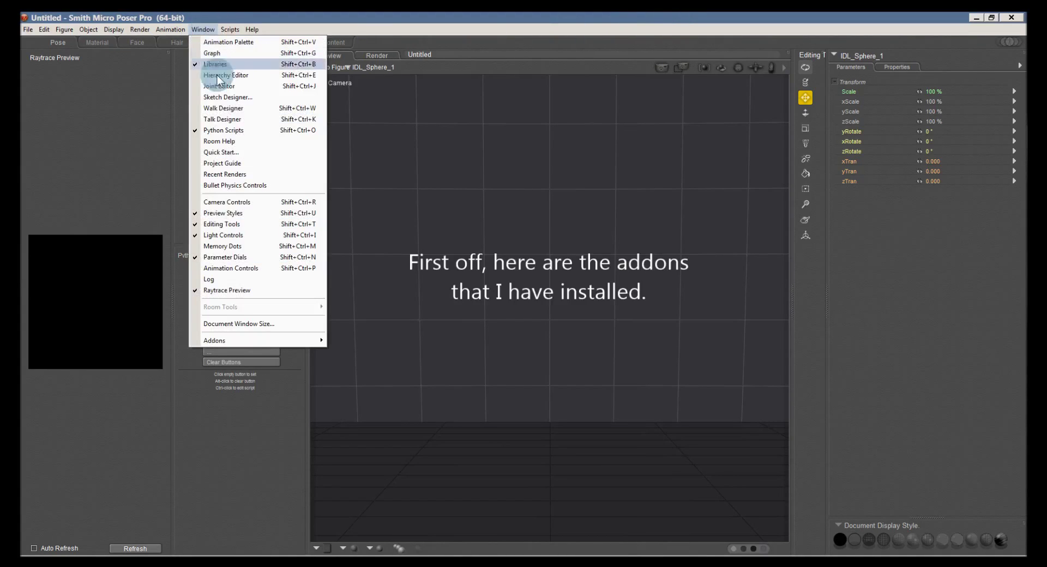
{"action": "mouse_move", "coordinate": [254, 338]}
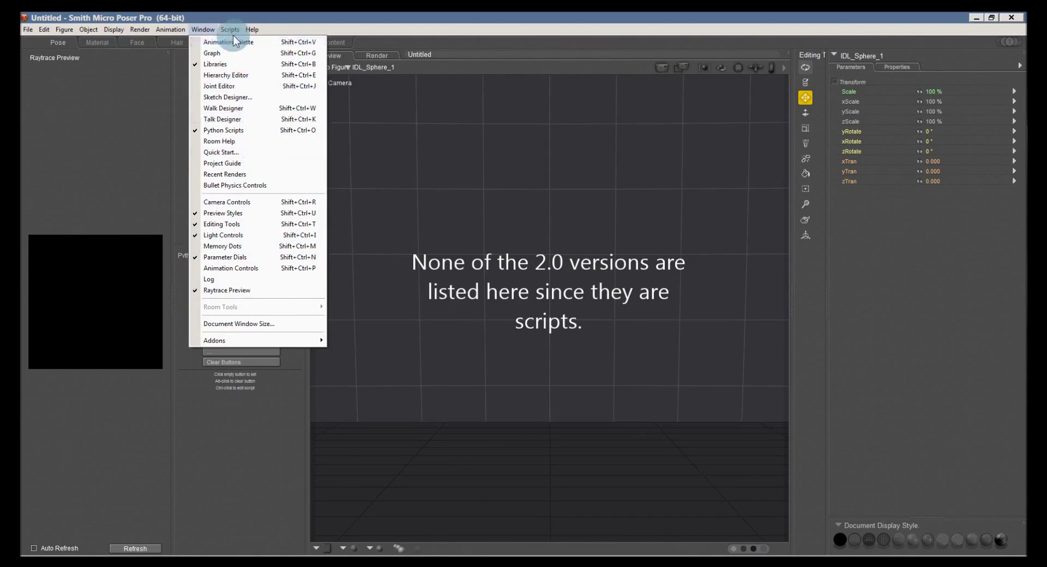
{"action": "mouse_move", "coordinate": [235, 31]}
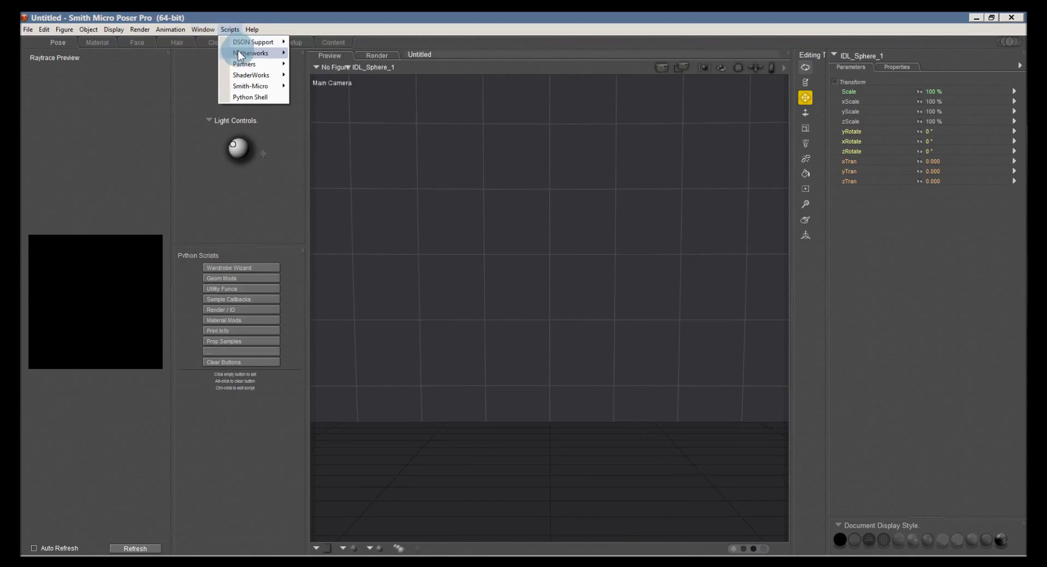
{"action": "mouse_move", "coordinate": [238, 51]}
{"action": "mouse_move", "coordinate": [325, 64]}
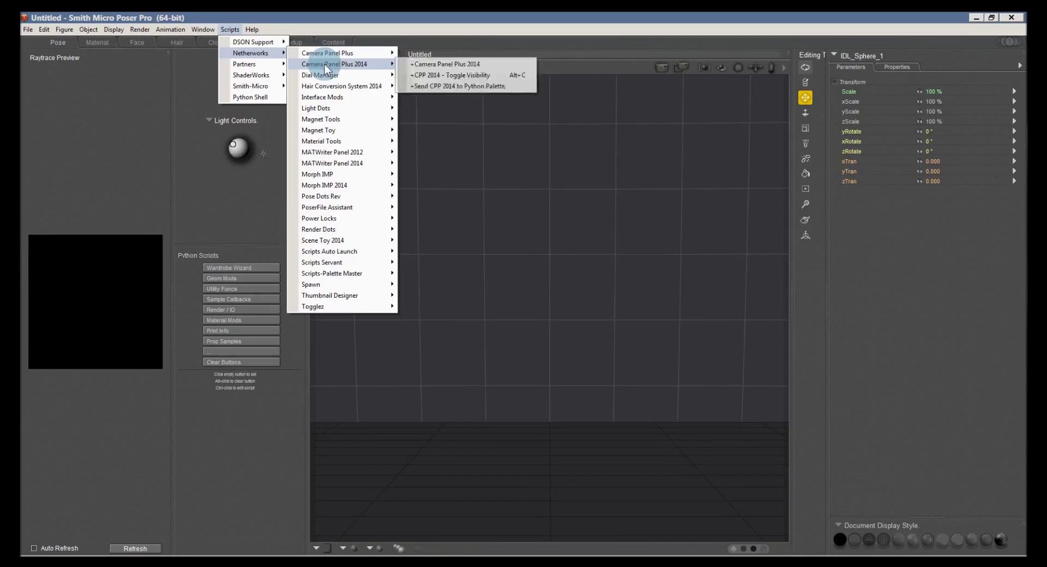
{"action": "left_click", "coordinate": [434, 64]}
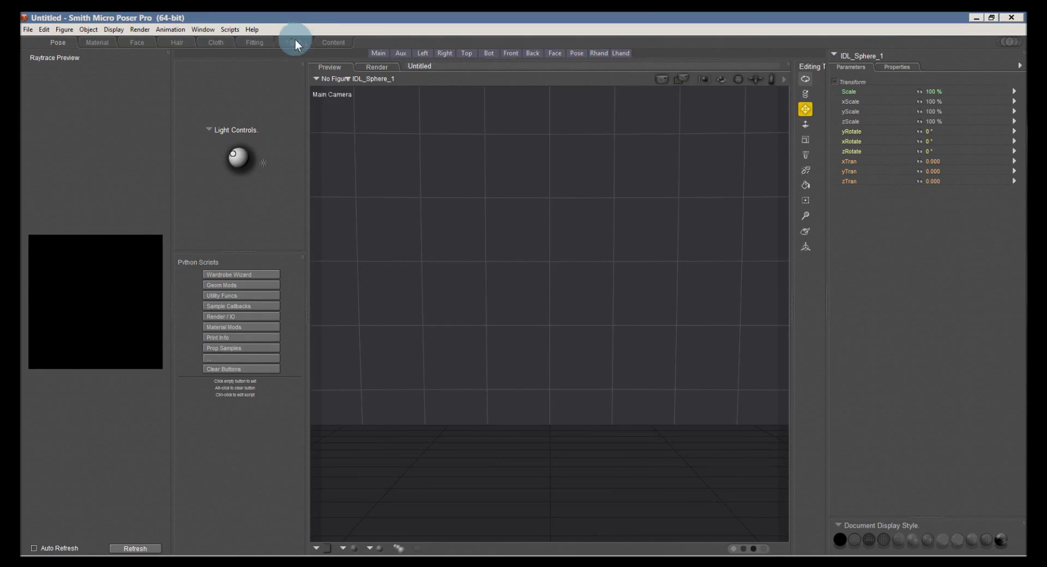
Run the Netherworks MATWriter Panel 2014 script
{"action": "left_click", "coordinate": [230, 29]}
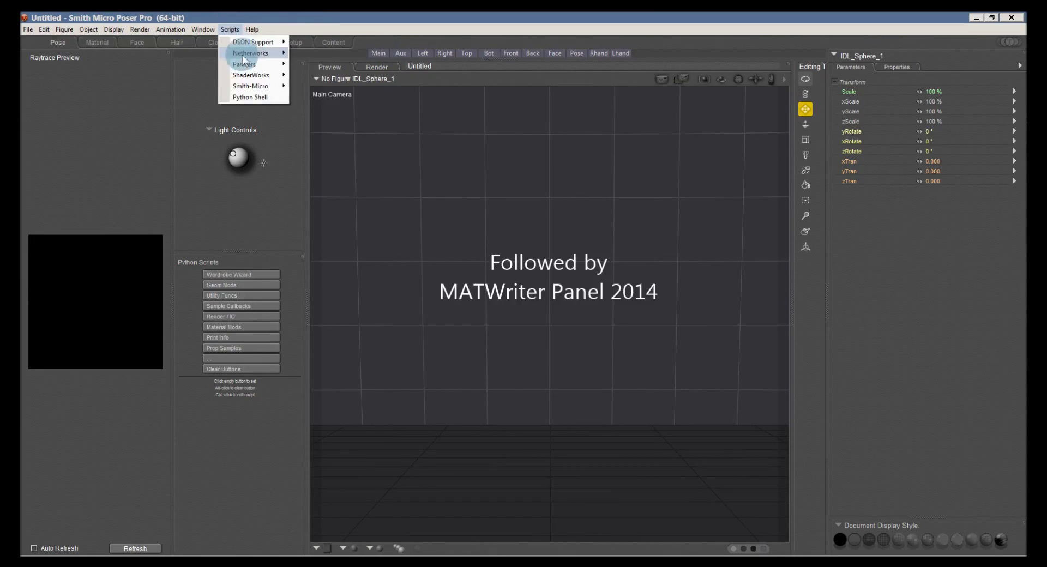
{"action": "mouse_move", "coordinate": [247, 52]}
{"action": "mouse_move", "coordinate": [352, 169]}
{"action": "left_click", "coordinate": [477, 163]}
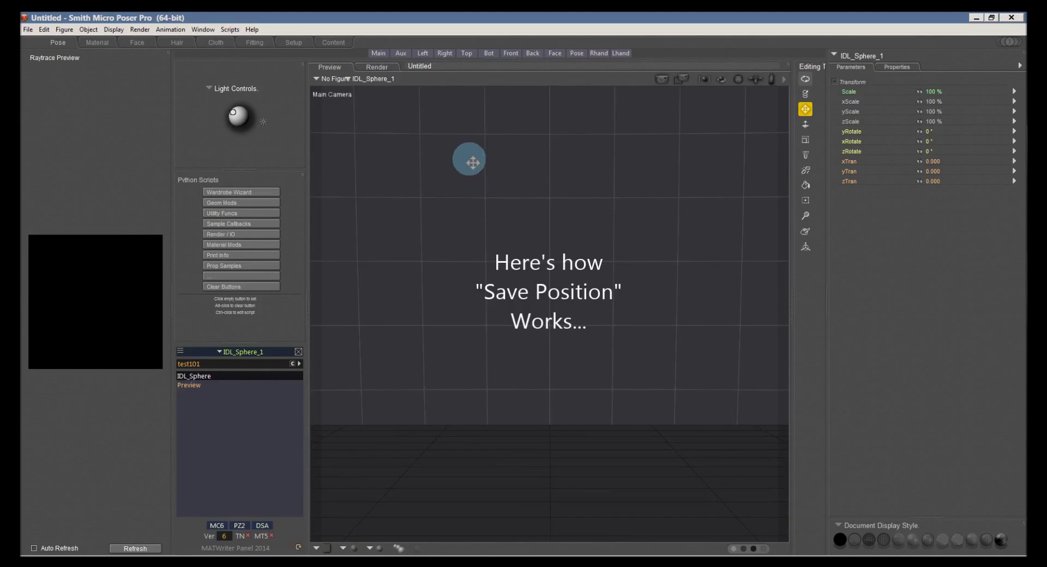
Float the Camera Panel Plus 2014 panel over the upper part of the preview and save its position
{"action": "mouse_move", "coordinate": [354, 50]}
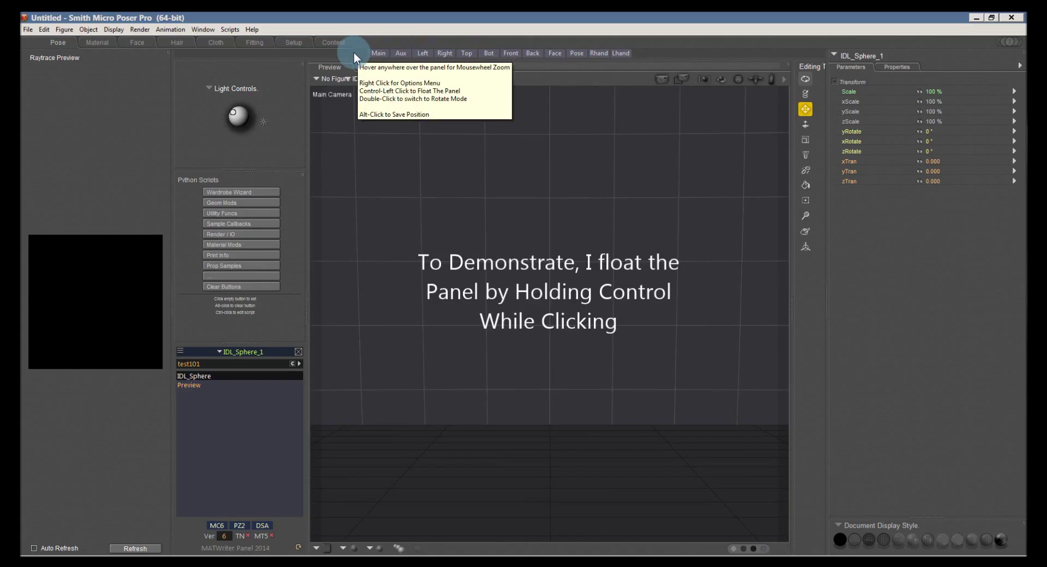
{"action": "left_click", "coordinate": [353, 51], "text": "ctrl"}
{"action": "left_click_drag", "start_coordinate": [479, 109], "coordinate": [575, 188]}
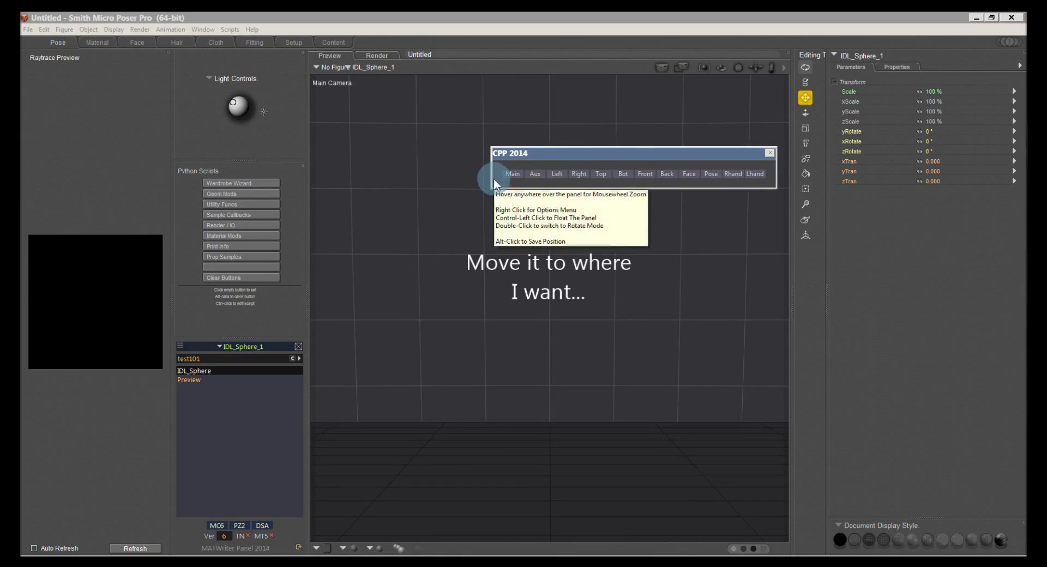
{"action": "left_click_drag", "start_coordinate": [493, 179], "coordinate": [460, 177]}
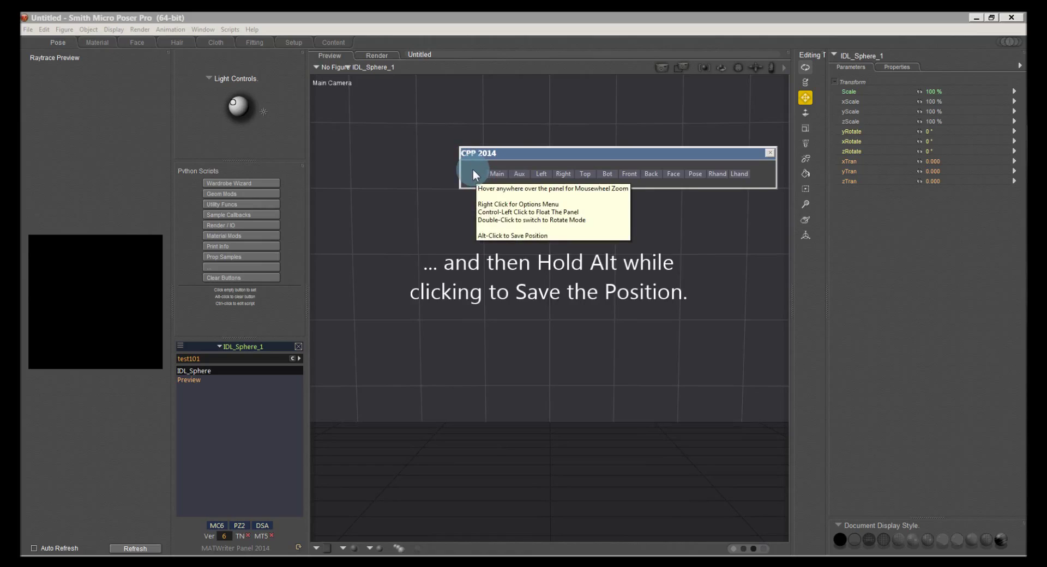
{"action": "left_click", "coordinate": [473, 170], "text": "alt"}
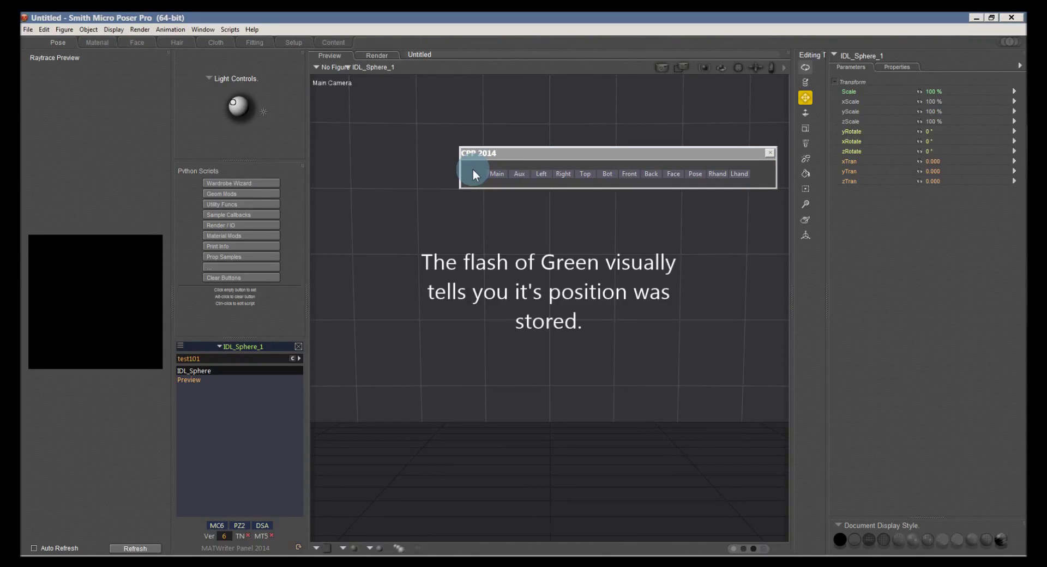
Visit the Material room and return to the Pose room to check the floating camera panel's position
{"action": "left_click", "coordinate": [96, 42]}
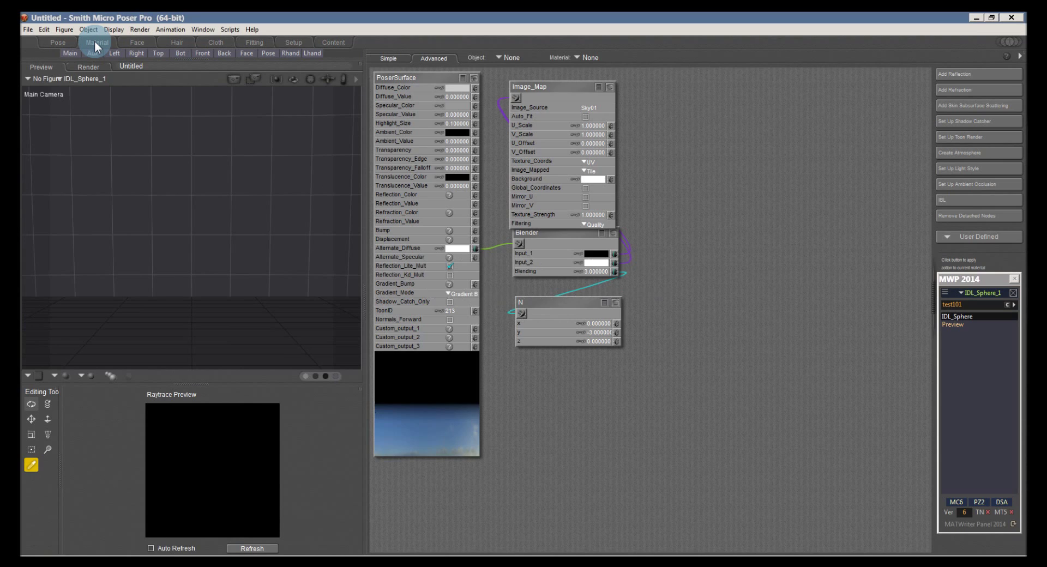
{"action": "left_click", "coordinate": [54, 44]}
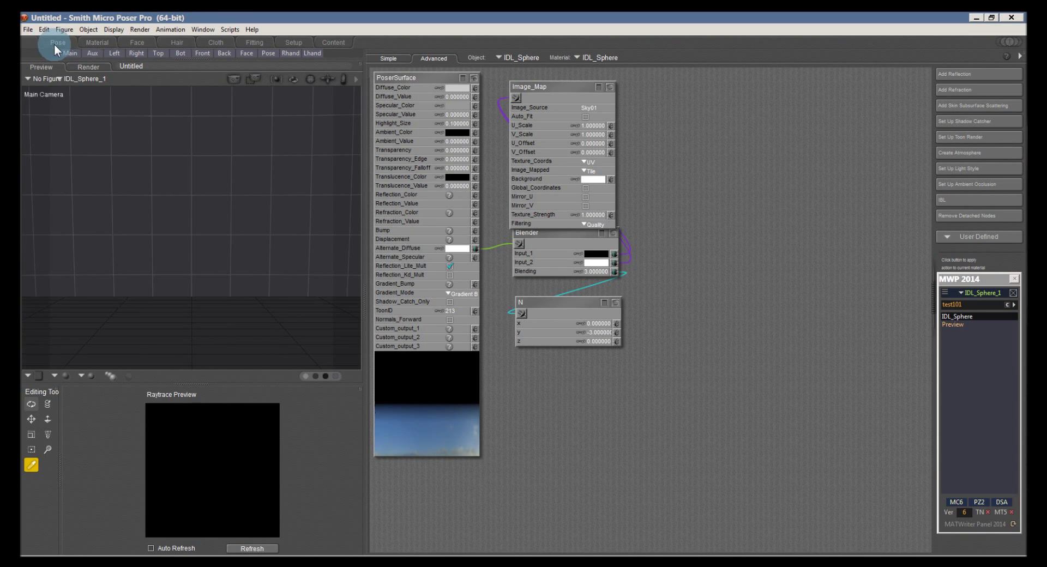
{"action": "left_click", "coordinate": [714, 169]}
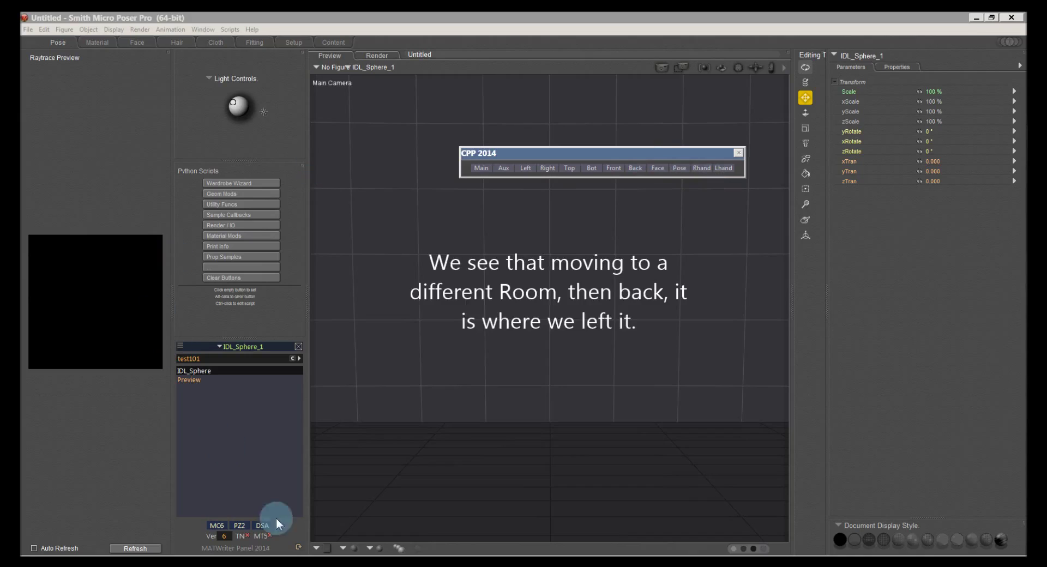
Save the docked MATWriter panel's position from its status line and check it by visiting the Material room and returning to Pose
{"action": "double_click", "coordinate": [215, 550]}
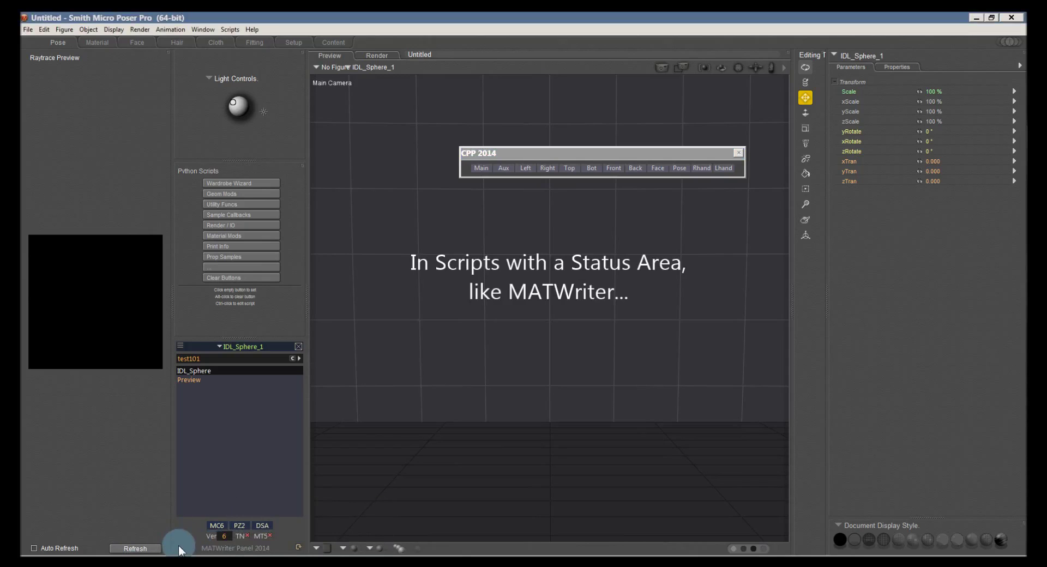
{"action": "double_click", "coordinate": [288, 551]}
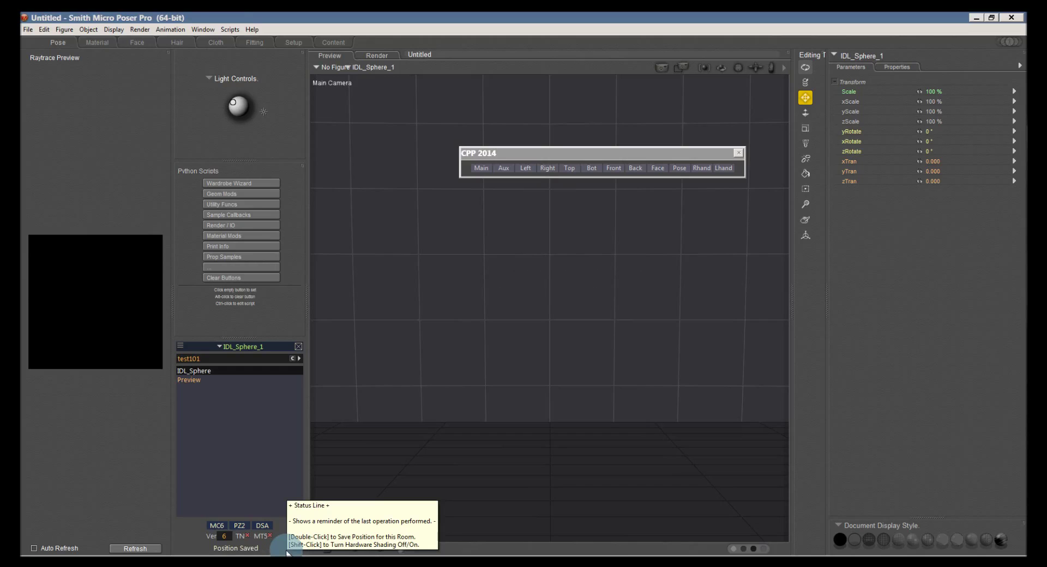
{"action": "left_click", "coordinate": [99, 42]}
{"action": "left_click", "coordinate": [64, 41]}
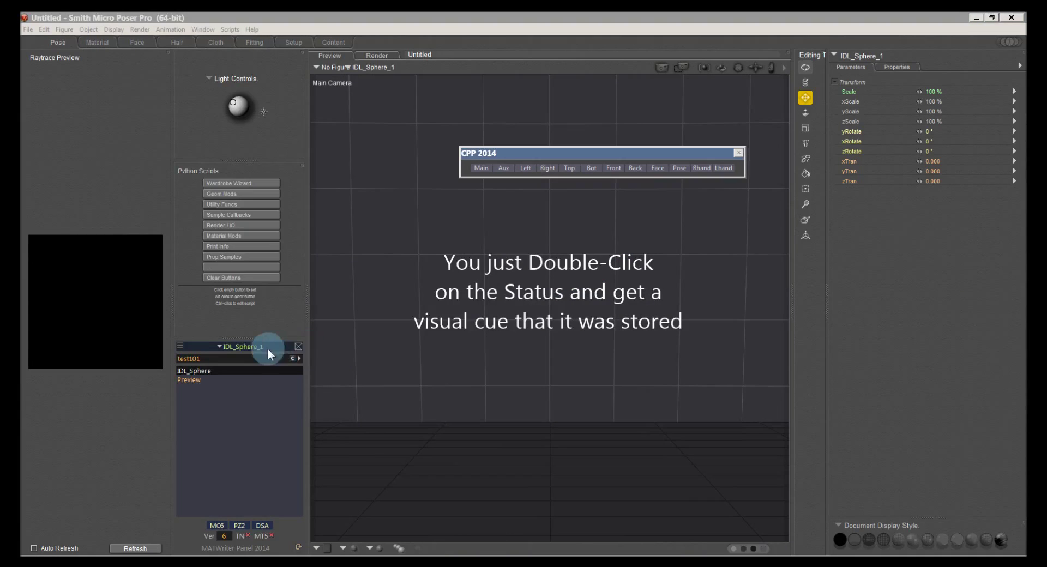
Float the MATWriter panel over the lower right part of the preview and save its position
{"action": "left_click_drag", "start_coordinate": [265, 347], "coordinate": [745, 292]}
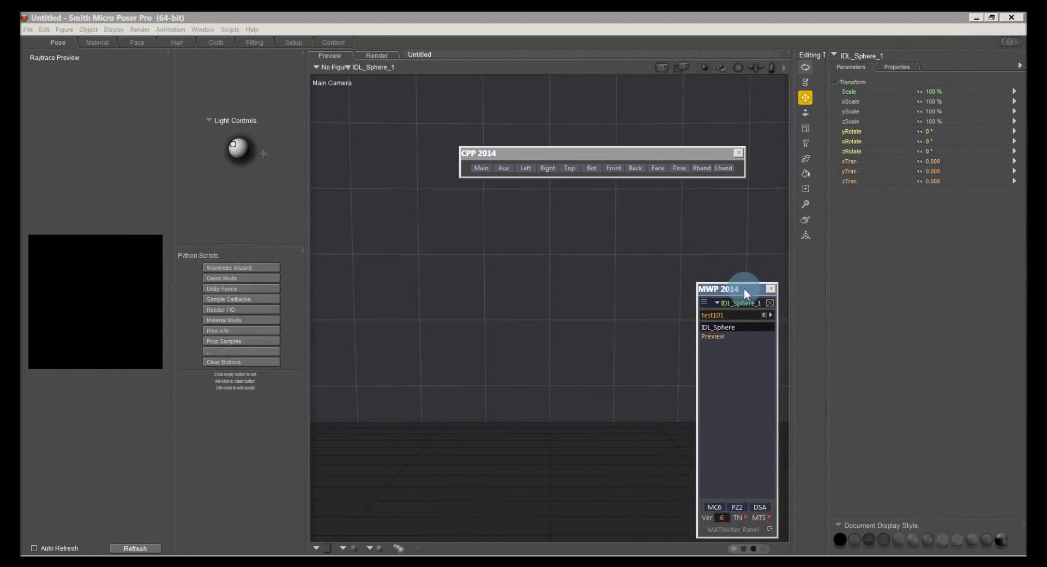
{"action": "double_click", "coordinate": [760, 531]}
Locate the Save Position option for the MATWriter and Camera Panel Plus panels
{"action": "left_click", "coordinate": [703, 305]}
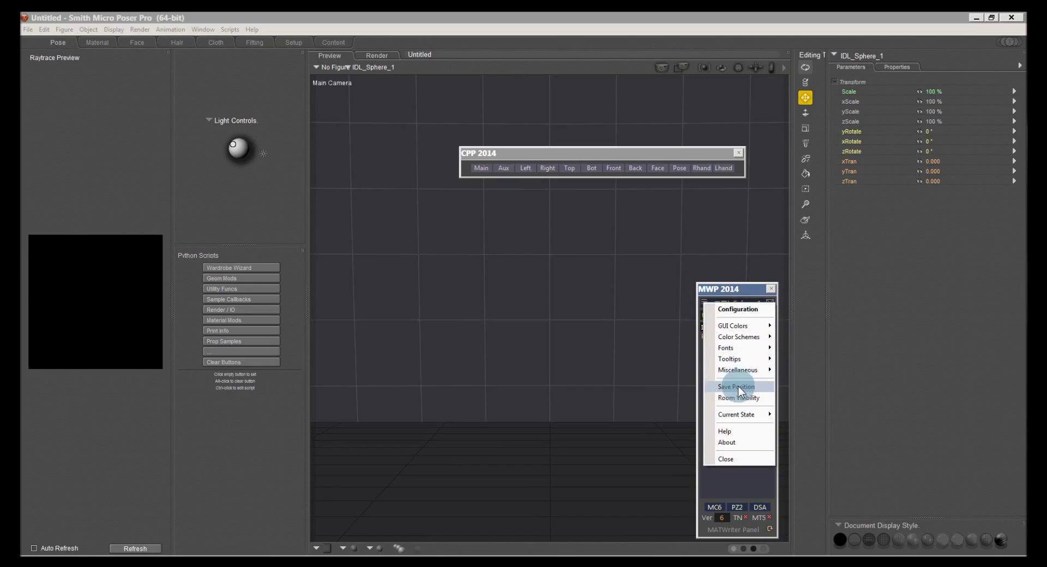
{"action": "left_click", "coordinate": [739, 168]}
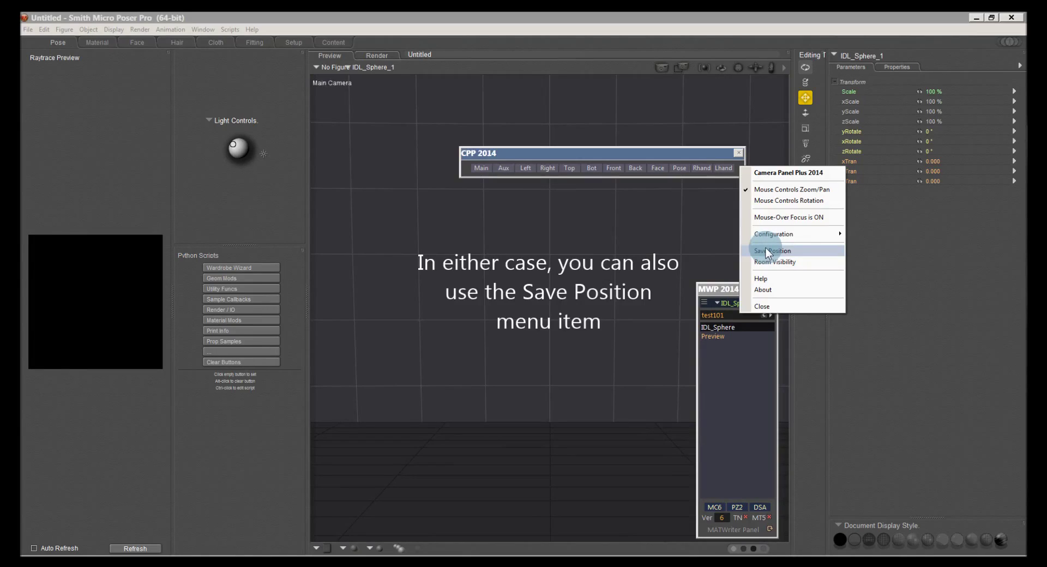
{"action": "left_click", "coordinate": [654, 154]}
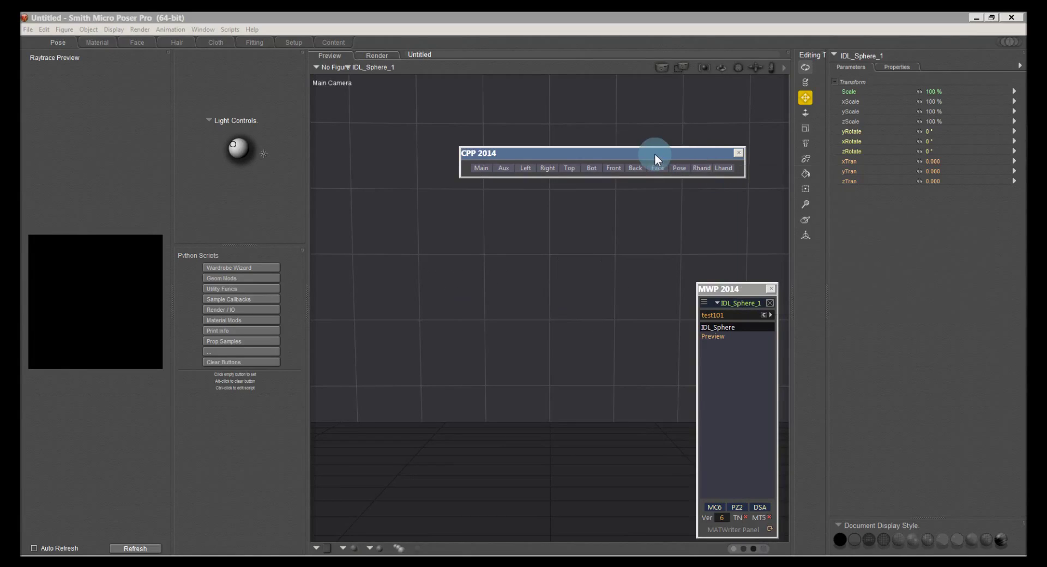
Set the MATWriter panel's room visibility to only Pose and Material, removing the Cloth room
{"action": "right_click", "coordinate": [465, 171]}
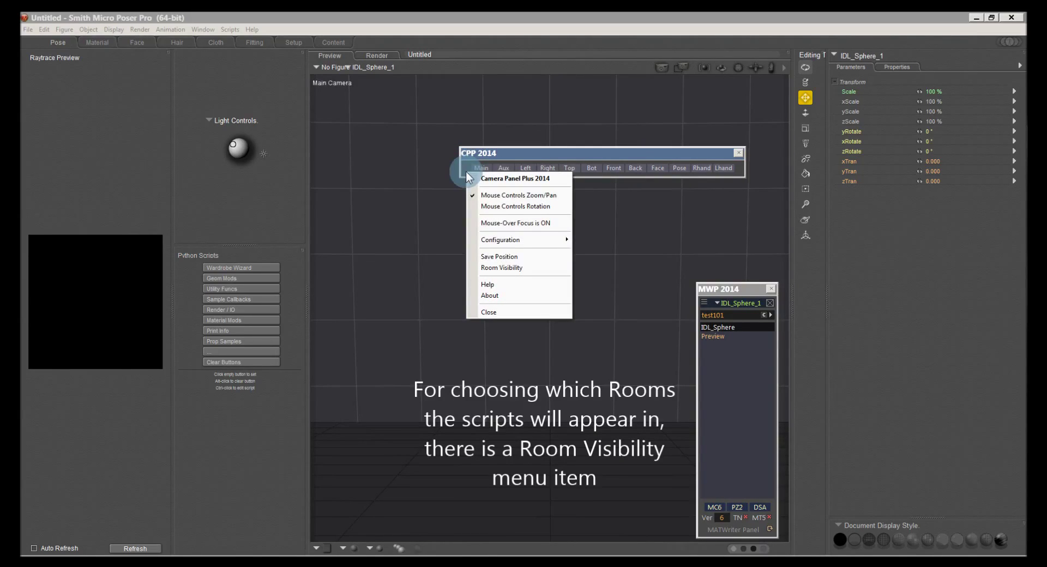
{"action": "left_click", "coordinate": [506, 268]}
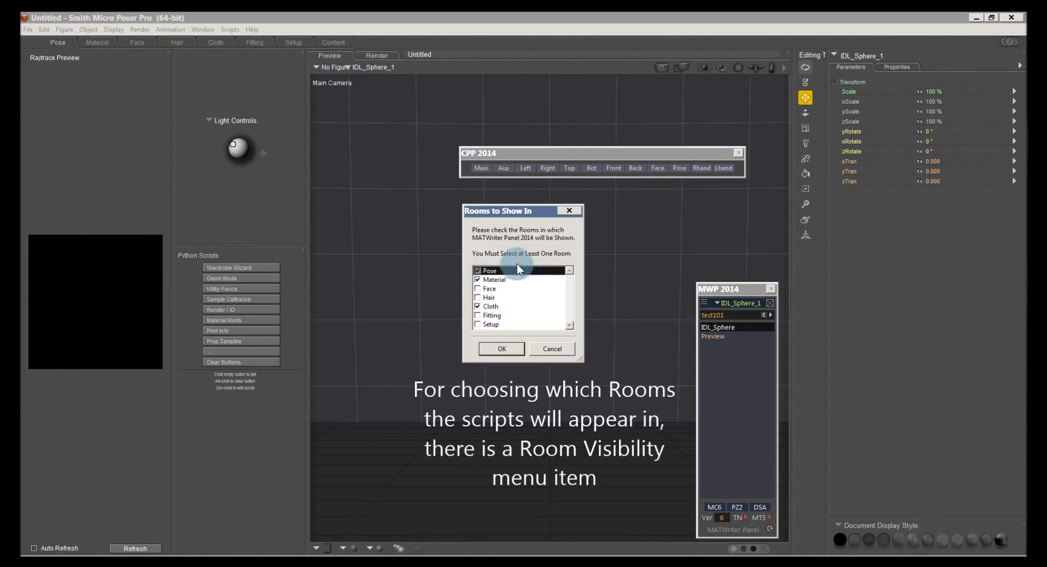
{"action": "left_click", "coordinate": [477, 307]}
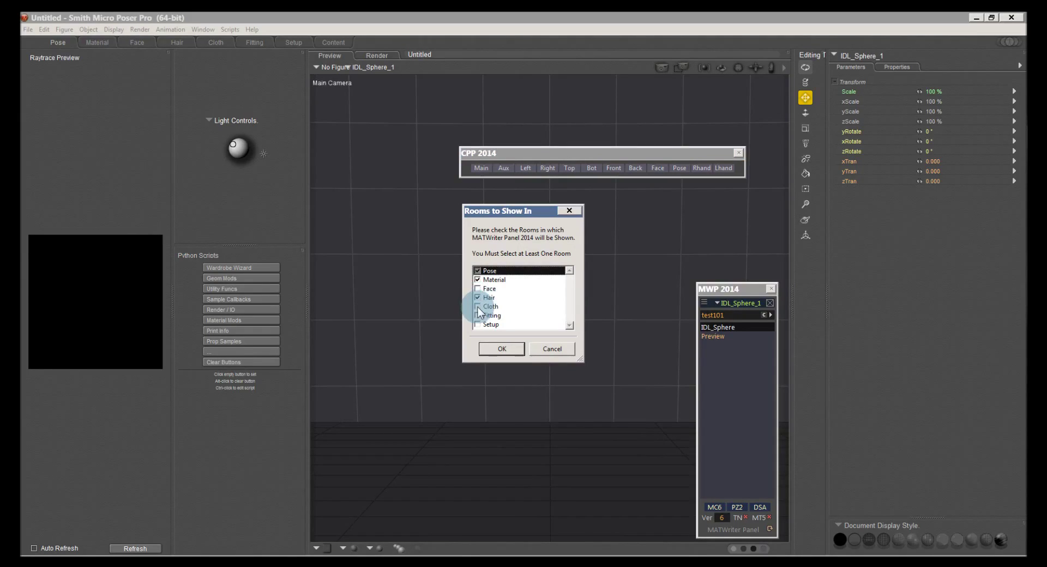
{"action": "left_click", "coordinate": [477, 315]}
{"action": "left_click", "coordinate": [478, 298]}
{"action": "left_click", "coordinate": [477, 316]}
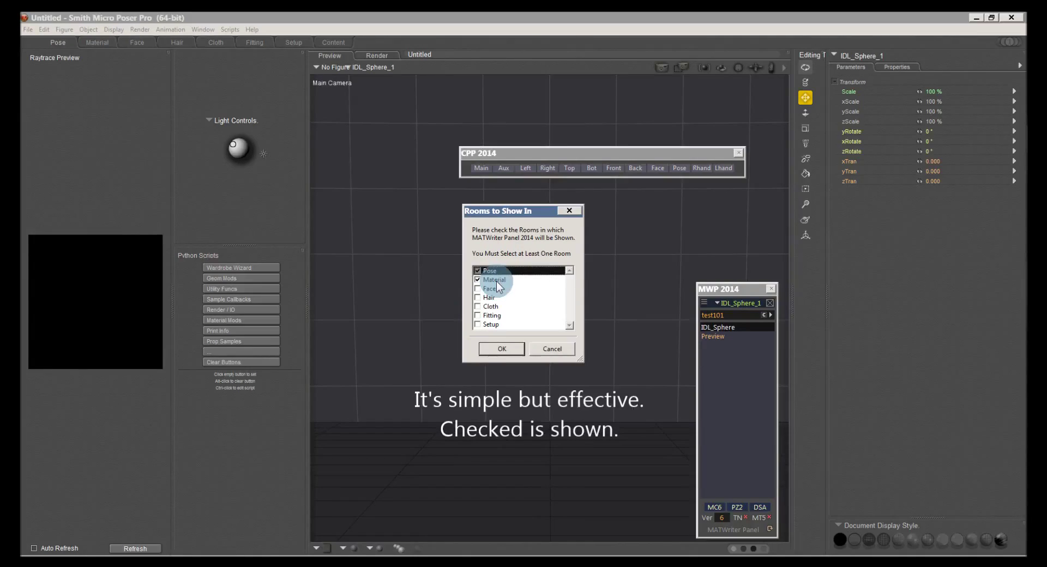
{"action": "left_click", "coordinate": [501, 347]}
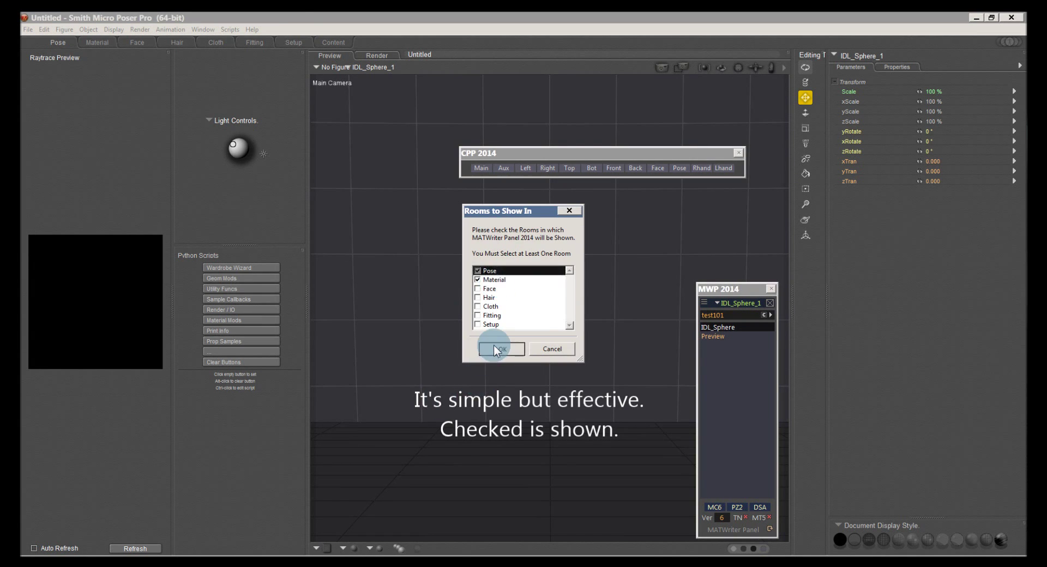
Visit the Material and Cloth rooms and return to Pose to check where the script panels appear
{"action": "left_click", "coordinate": [101, 44]}
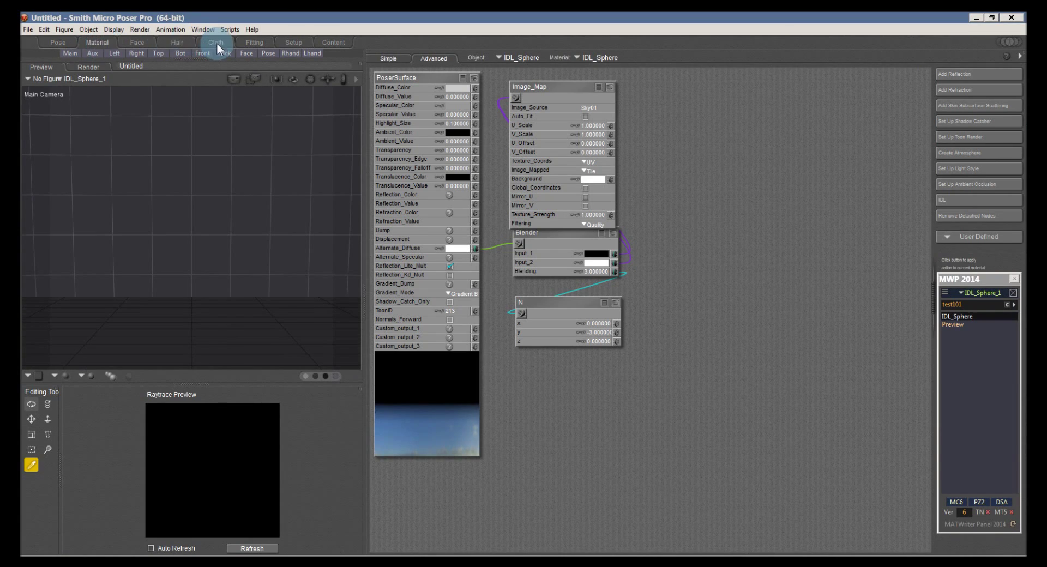
{"action": "left_click", "coordinate": [216, 43]}
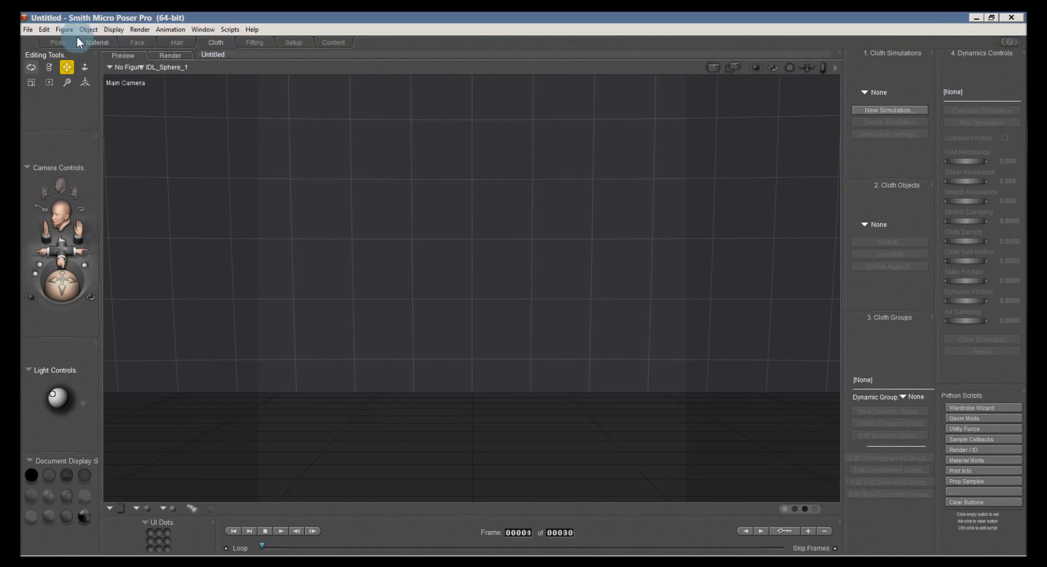
{"action": "left_click", "coordinate": [62, 42]}
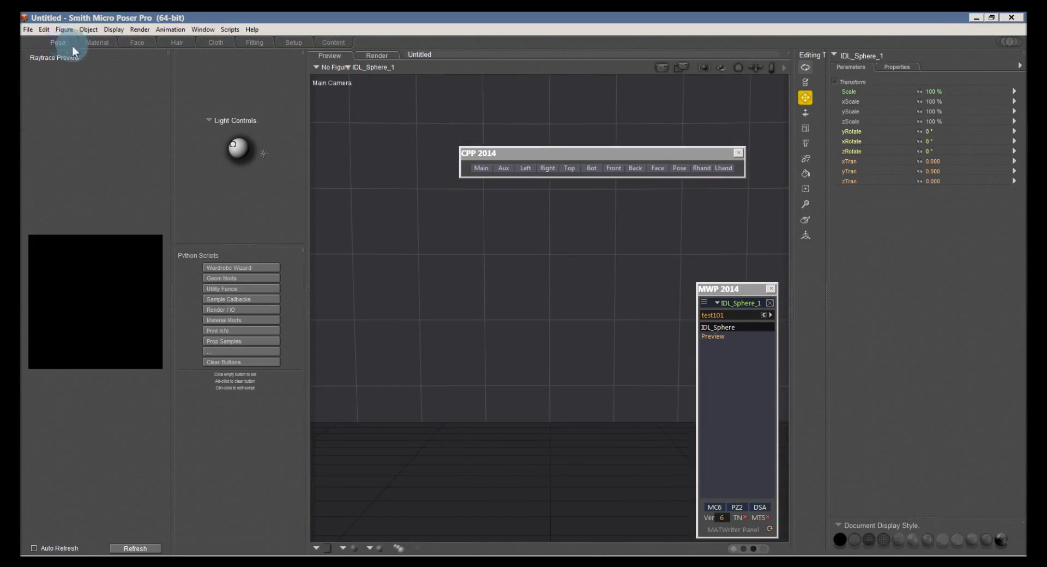
{"action": "left_click", "coordinate": [722, 159]}
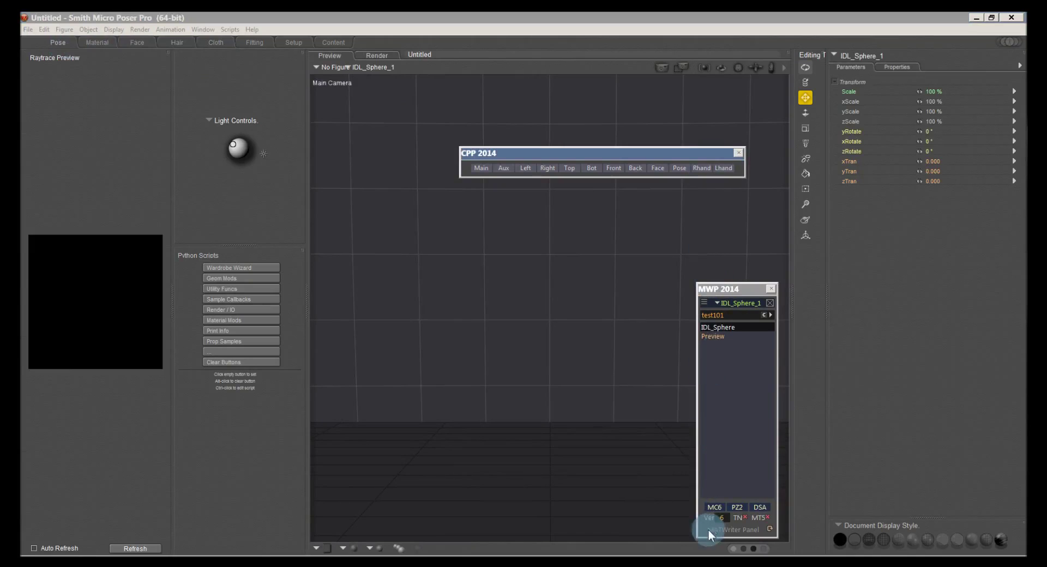
Enable the Cloth room in the MATWriter panel's room visibility and switch to the Cloth room
{"action": "left_click", "coordinate": [703, 302]}
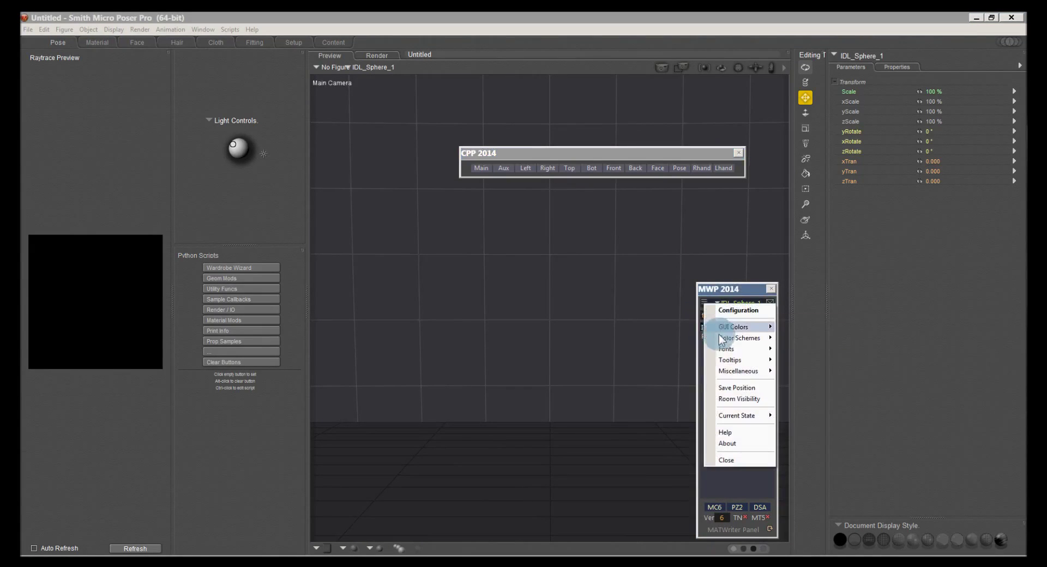
{"action": "left_click", "coordinate": [733, 399]}
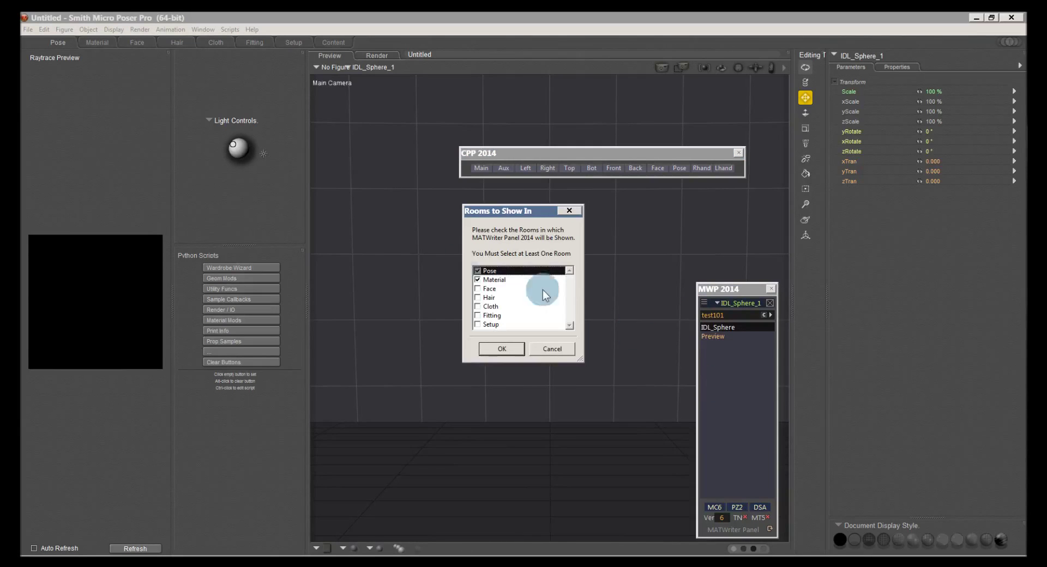
{"action": "left_click_drag", "start_coordinate": [506, 211], "coordinate": [507, 246]}
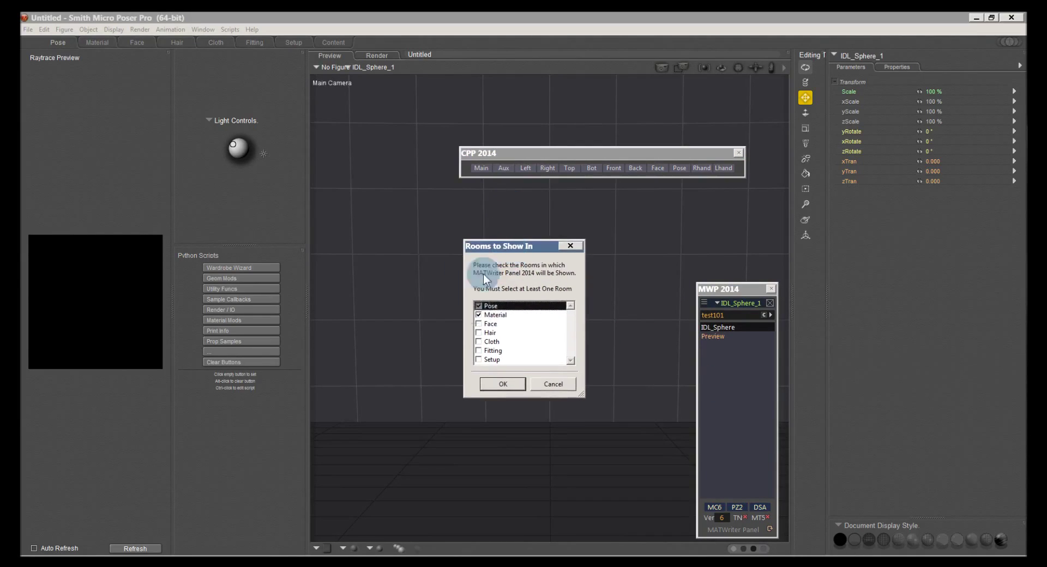
{"action": "left_click", "coordinate": [491, 342]}
{"action": "left_click", "coordinate": [513, 383]}
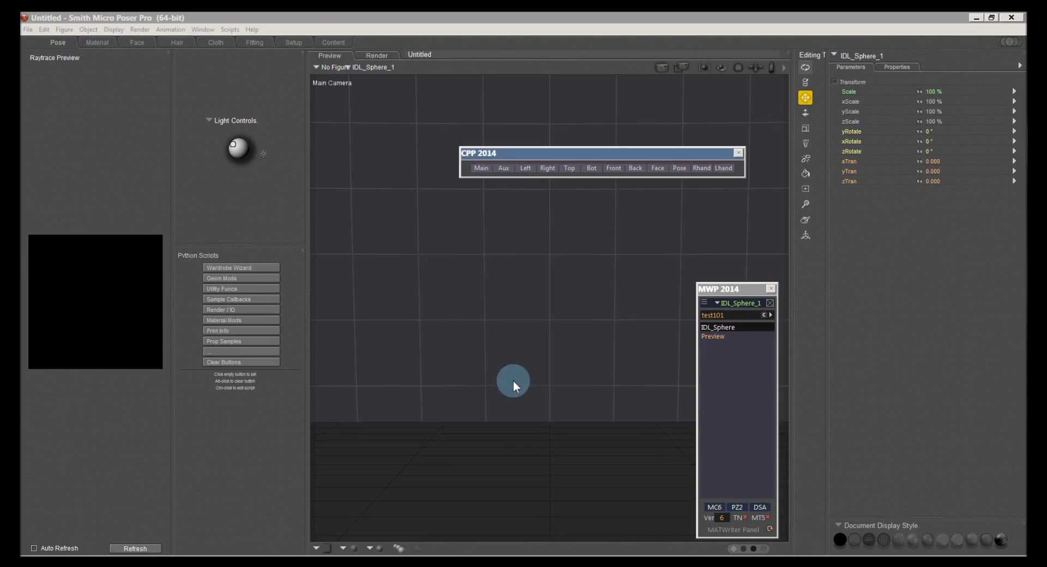
{"action": "left_click", "coordinate": [217, 43]}
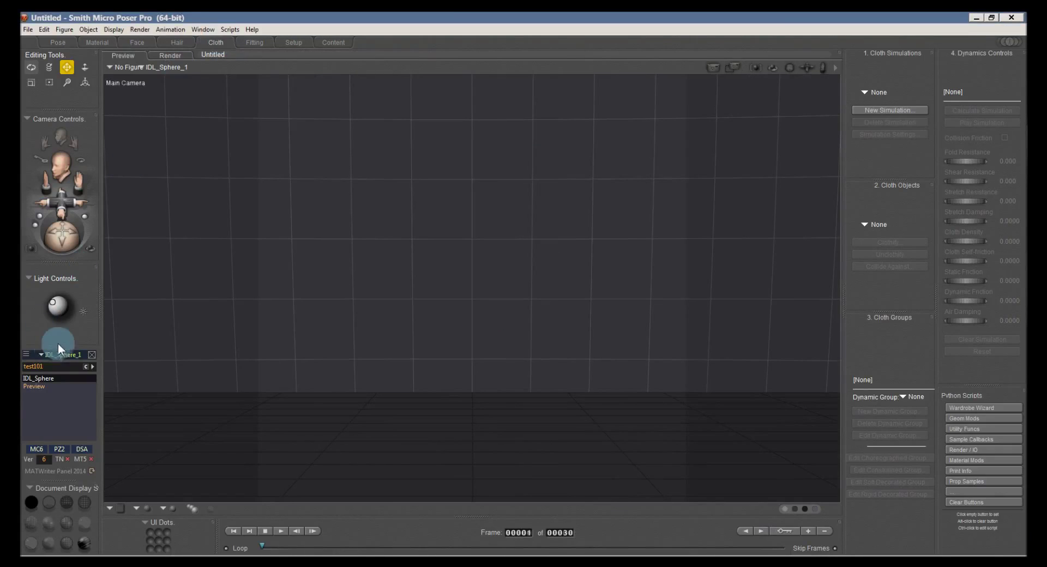
Float the MATWriter panel in the Cloth room, place it along the viewport's right edge and save its position
{"action": "left_click", "coordinate": [61, 352], "text": "ctrl"}
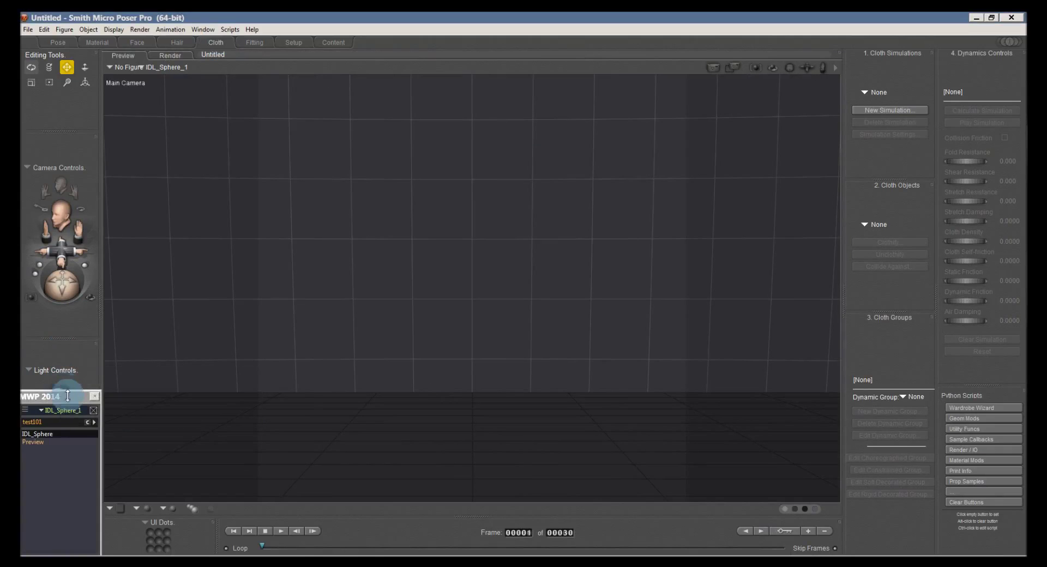
{"action": "left_click_drag", "start_coordinate": [212, 400], "coordinate": [803, 237]}
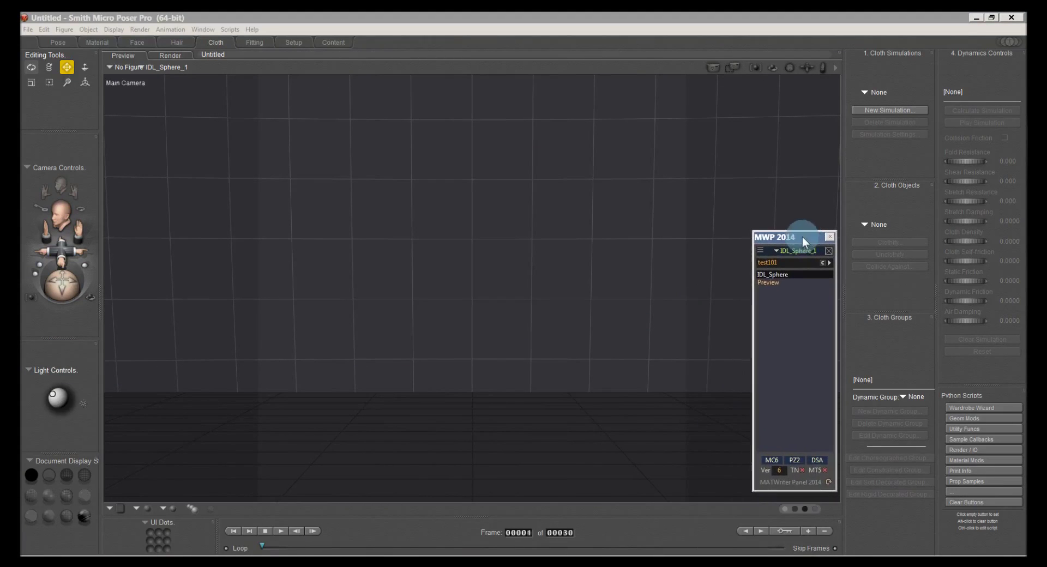
{"action": "left_click", "coordinate": [818, 481]}
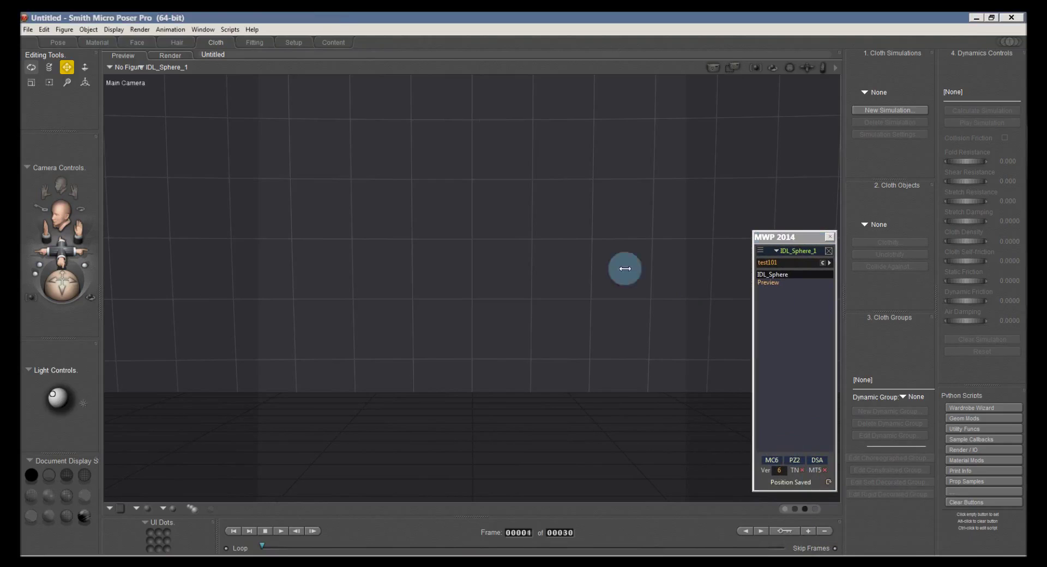
Switch between the Pose and Cloth rooms, ending in Pose, to check where the MATWriter panel appears in each
{"action": "left_click", "coordinate": [61, 41]}
{"action": "left_click", "coordinate": [213, 42]}
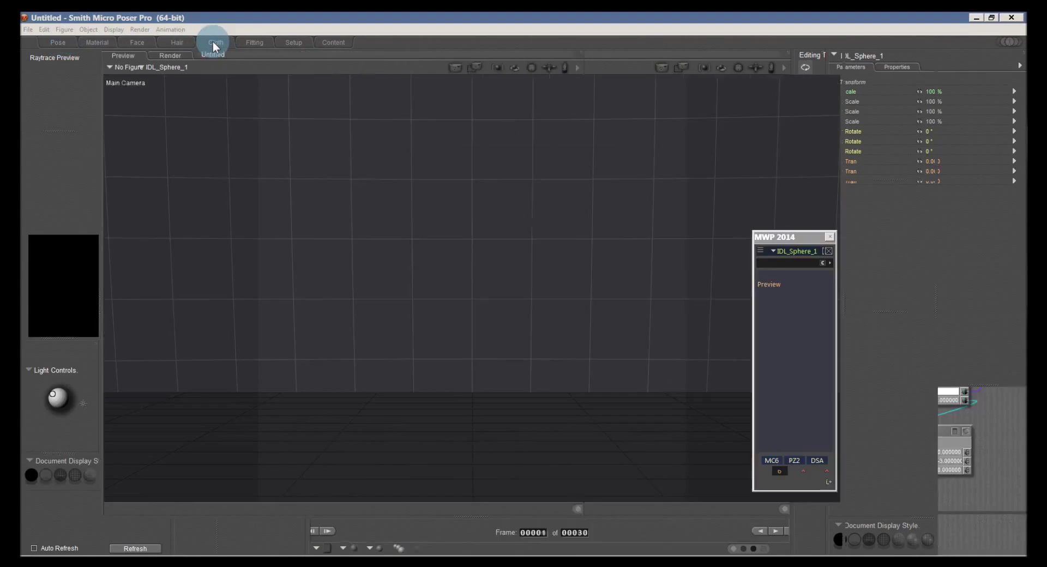
{"action": "left_click", "coordinate": [54, 39]}
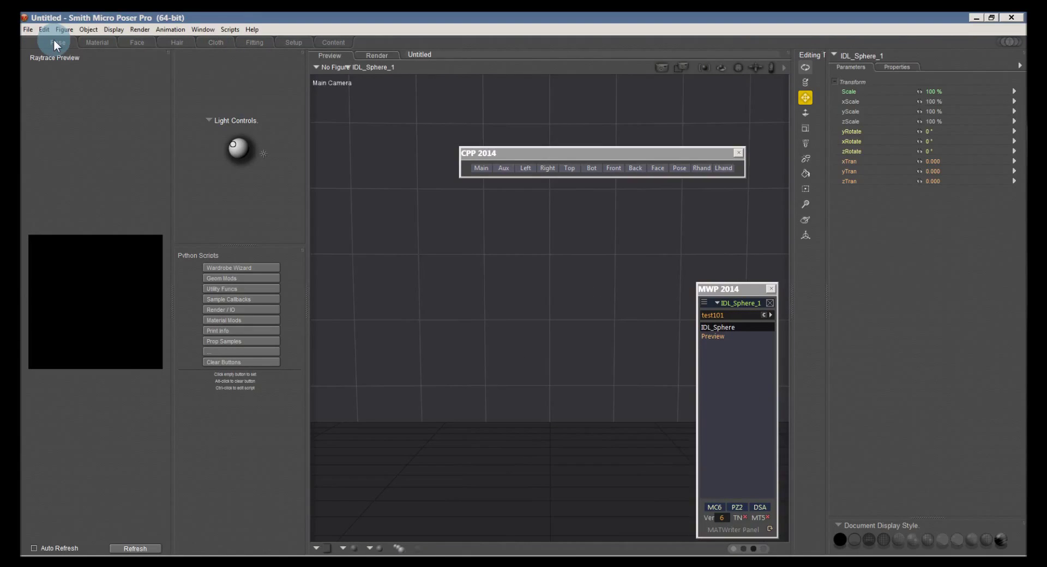
Send the MATWriter Panel 2014 script to location 2 on the Python palette
{"action": "left_click", "coordinate": [234, 31]}
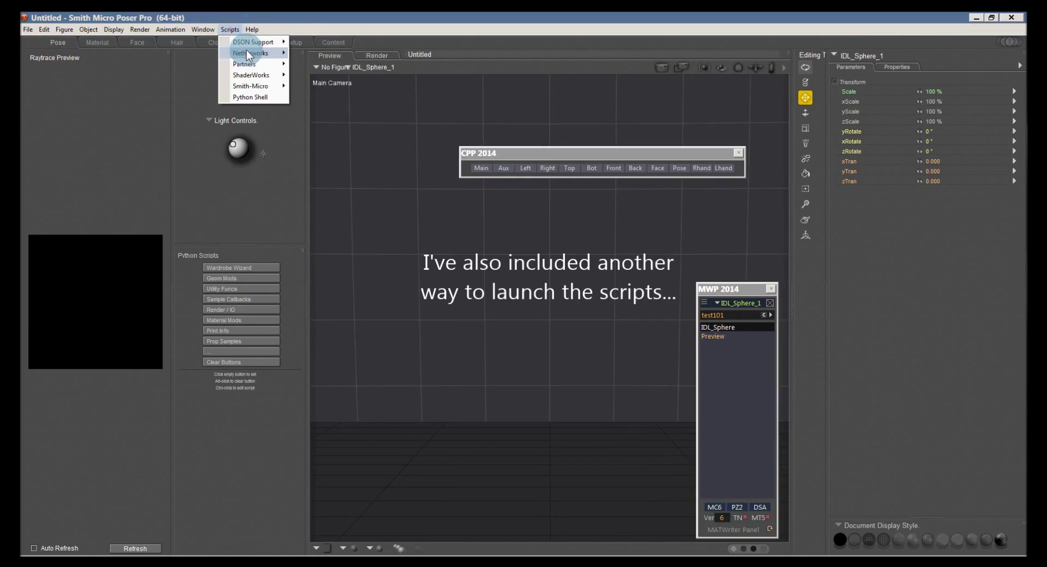
{"action": "mouse_move", "coordinate": [247, 52]}
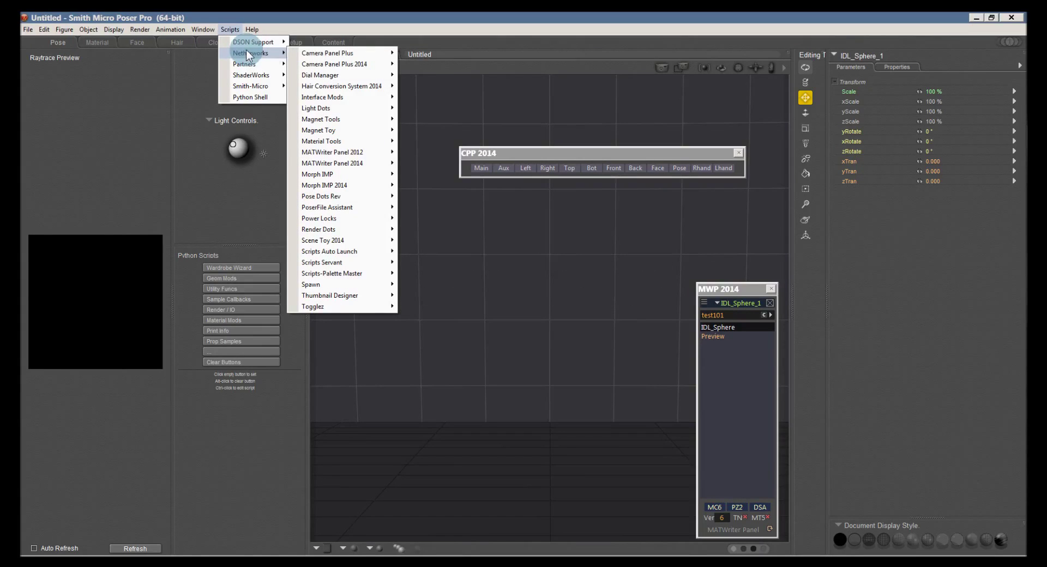
{"action": "mouse_move", "coordinate": [332, 53]}
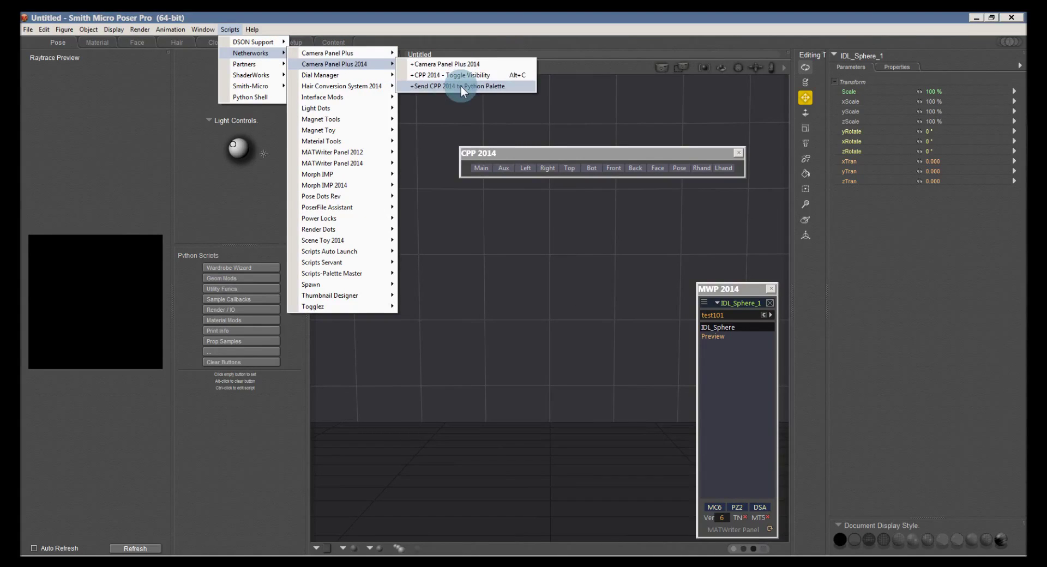
{"action": "mouse_move", "coordinate": [382, 168]}
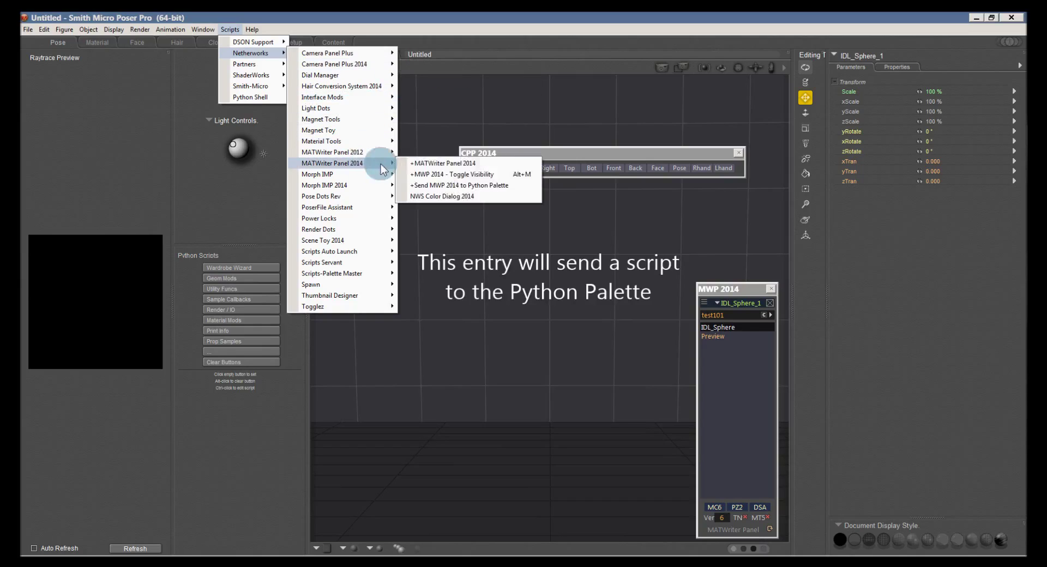
{"action": "left_click", "coordinate": [452, 185]}
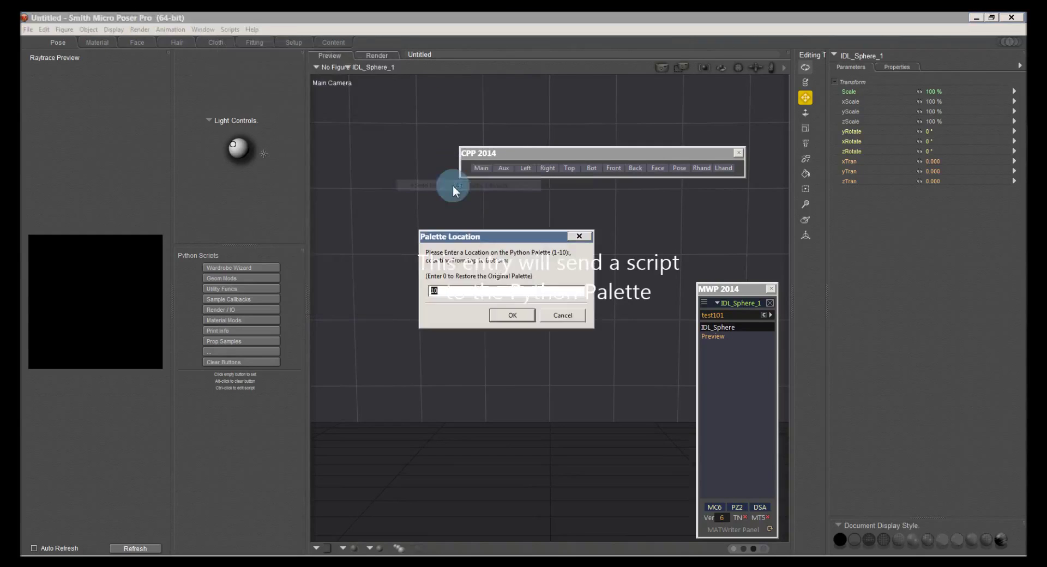
{"action": "left_click", "coordinate": [435, 294]}
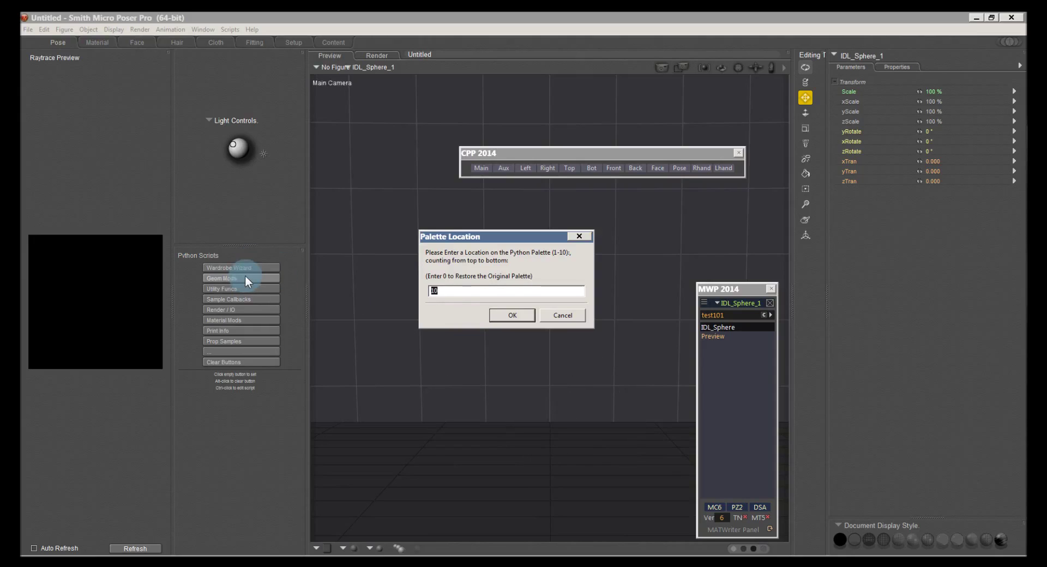
{"action": "type", "text": "2"}
{"action": "left_click", "coordinate": [514, 315]}
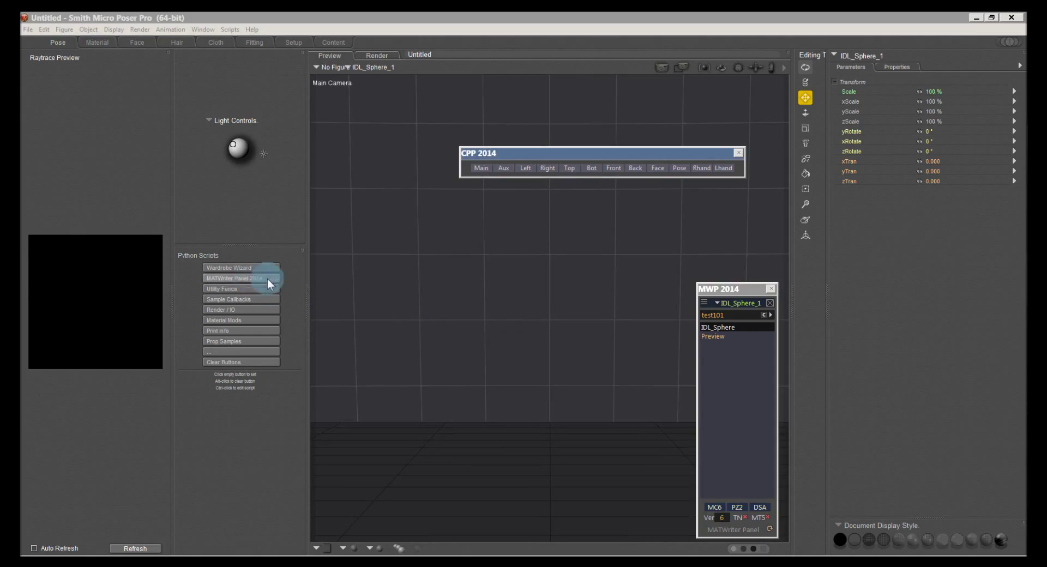
Close the MATWriter panel and relaunch it from its entry in the Python Scripts palette
{"action": "left_click", "coordinate": [769, 303]}
{"action": "left_click", "coordinate": [252, 276]}
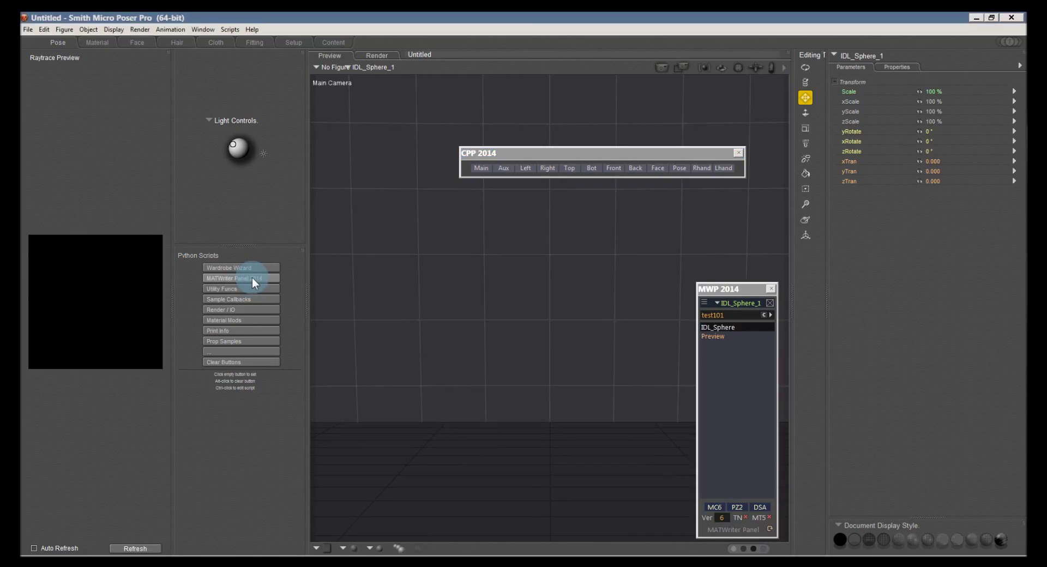
{"action": "left_click", "coordinate": [388, 306]}
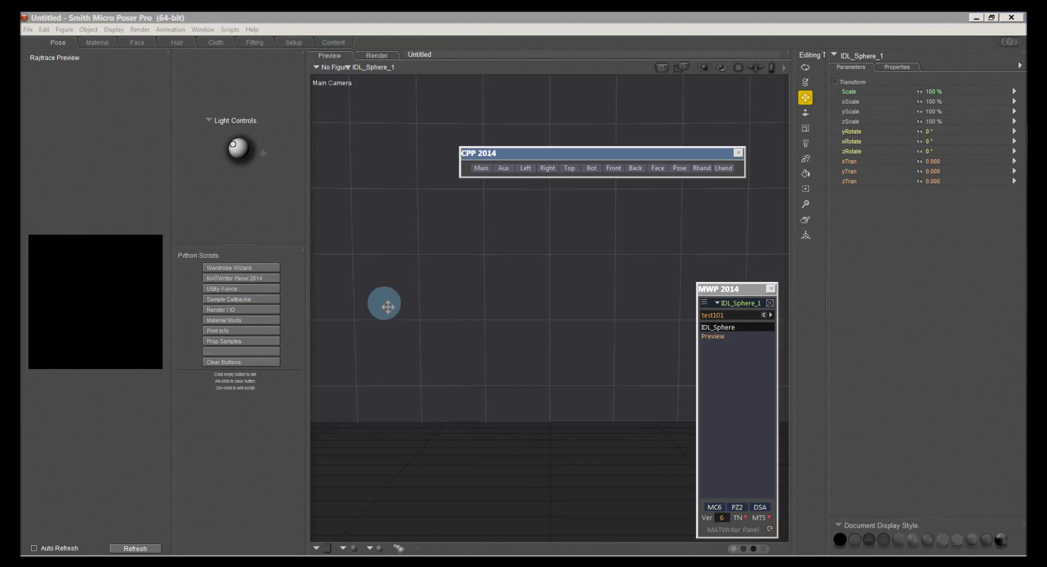
Open the Netherworks Scripts Auto Launch editor and add +Camera Panel Plus 2014.py from the Netherworks folder to its script list
{"action": "left_click", "coordinate": [207, 30]}
{"action": "left_click", "coordinate": [228, 30]}
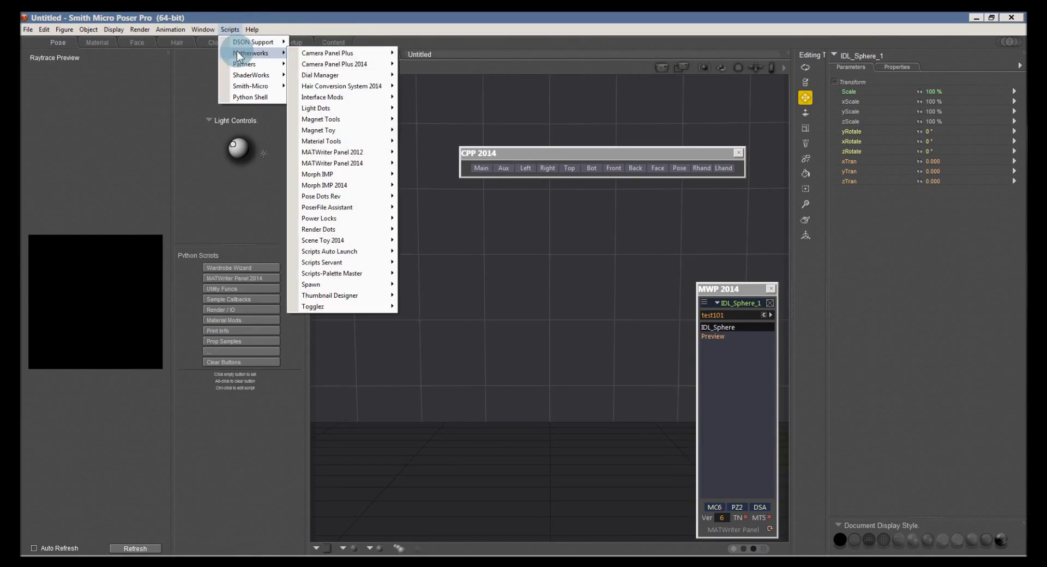
{"action": "mouse_move", "coordinate": [345, 251]}
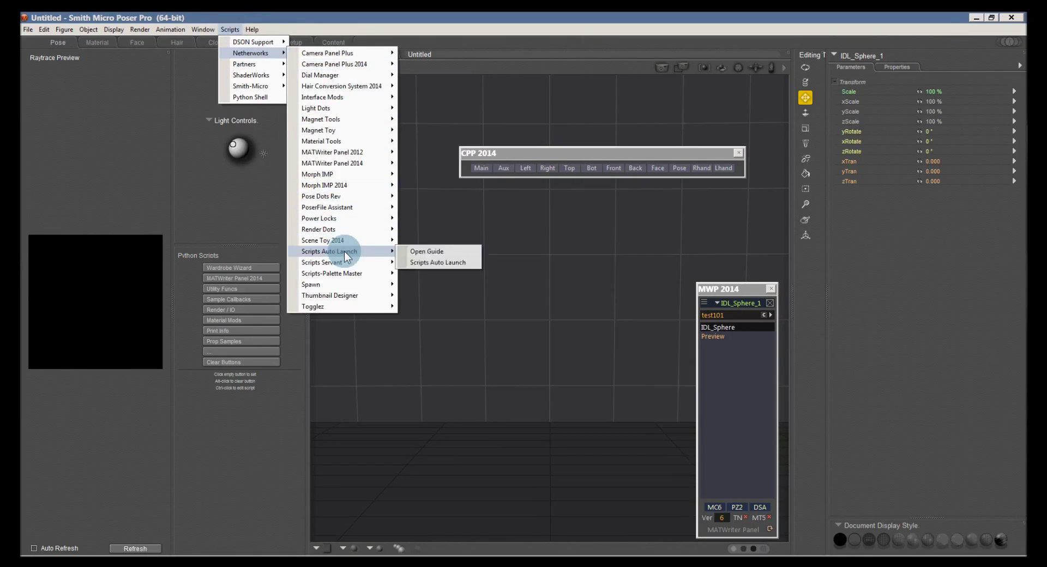
{"action": "left_click", "coordinate": [450, 262]}
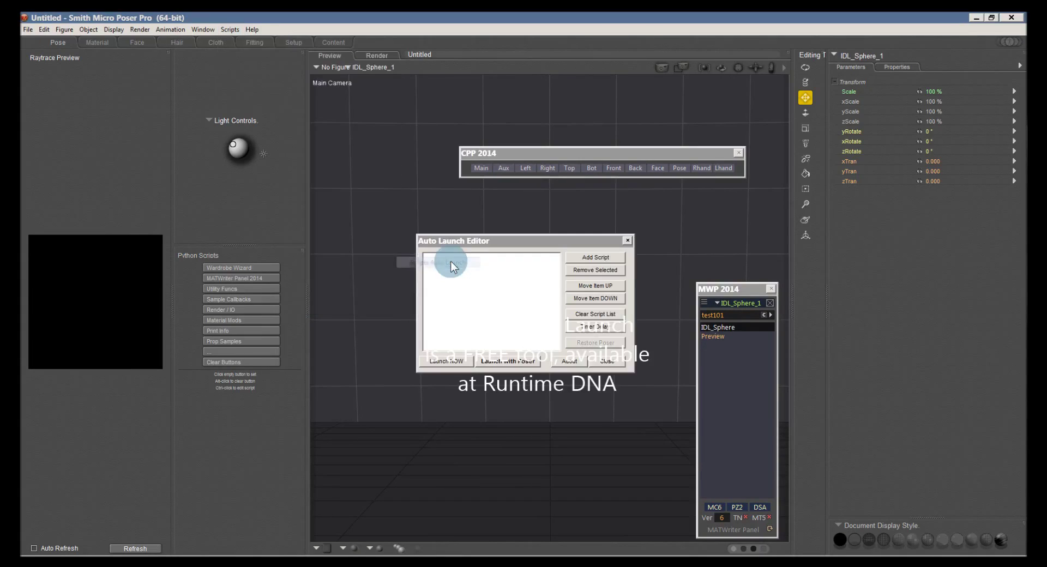
{"action": "left_click", "coordinate": [597, 256]}
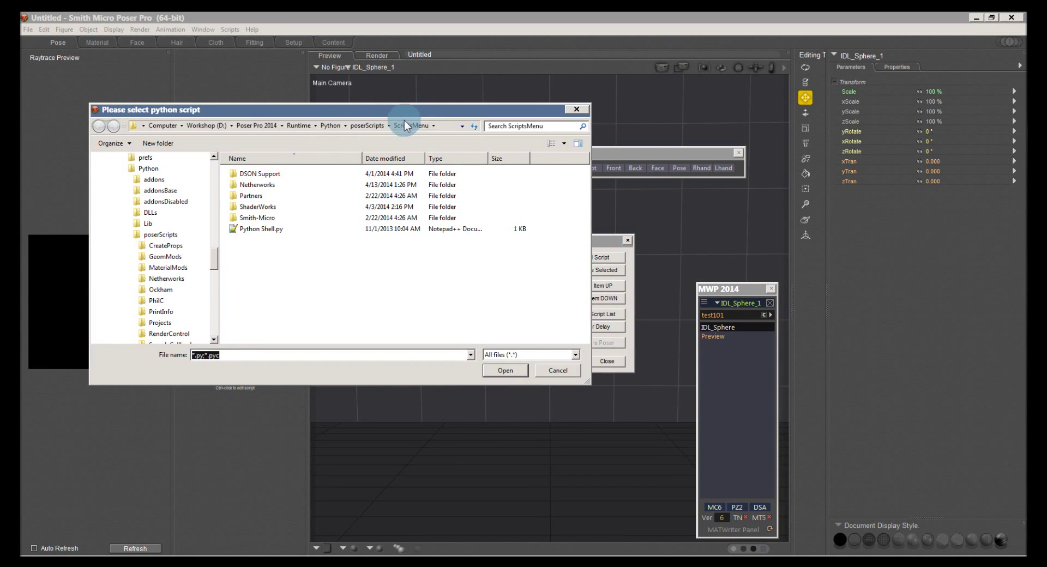
{"action": "double_click", "coordinate": [256, 186]}
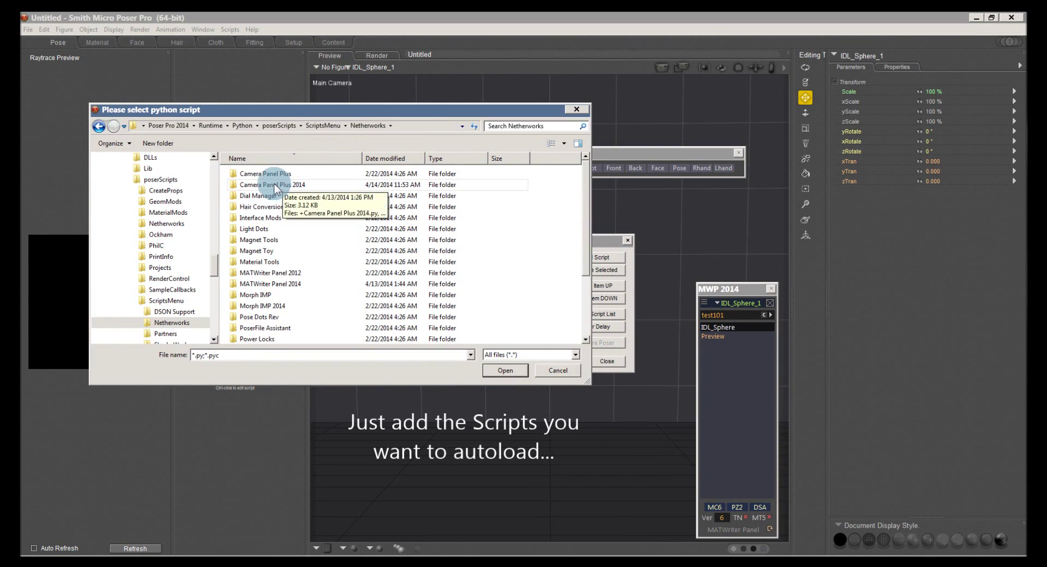
{"action": "double_click", "coordinate": [272, 185]}
{"action": "double_click", "coordinate": [297, 175]}
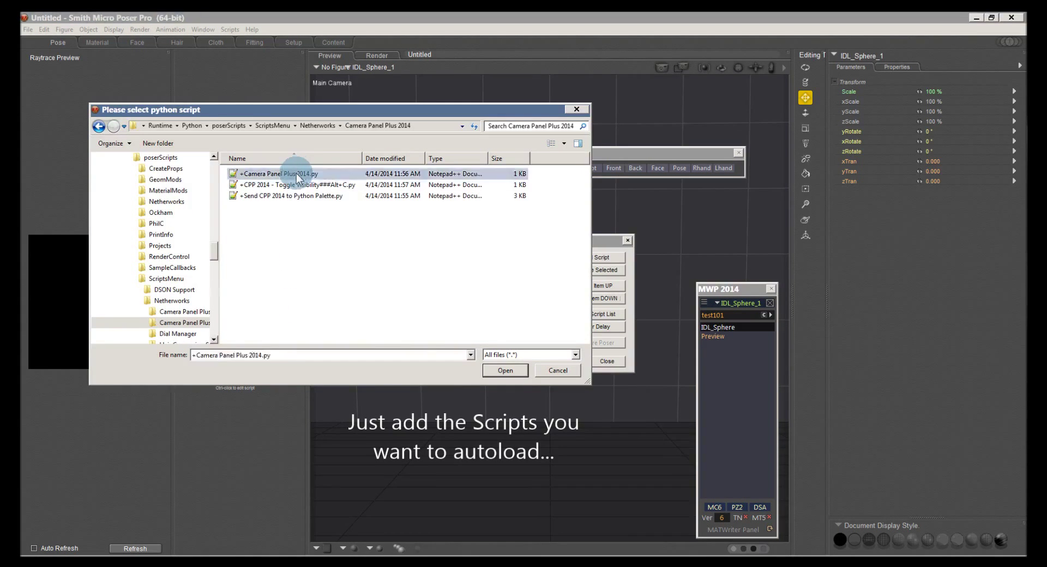
{"action": "left_click", "coordinate": [487, 259]}
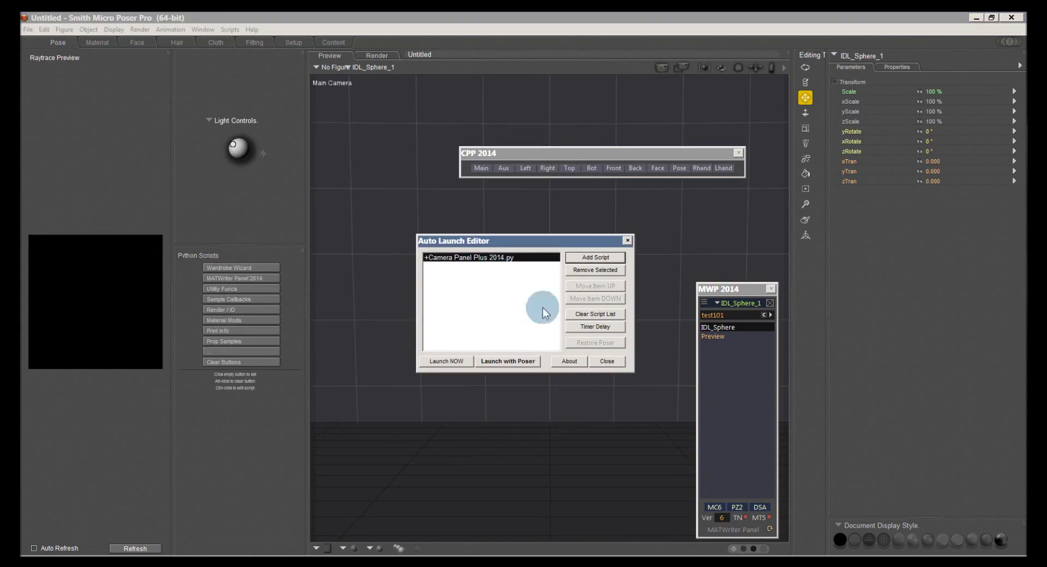
Add +MATWriter Panel 2014.py from the Netherworks MATWriter Panel 2014 folder to the auto launch list
{"action": "left_click", "coordinate": [596, 257]}
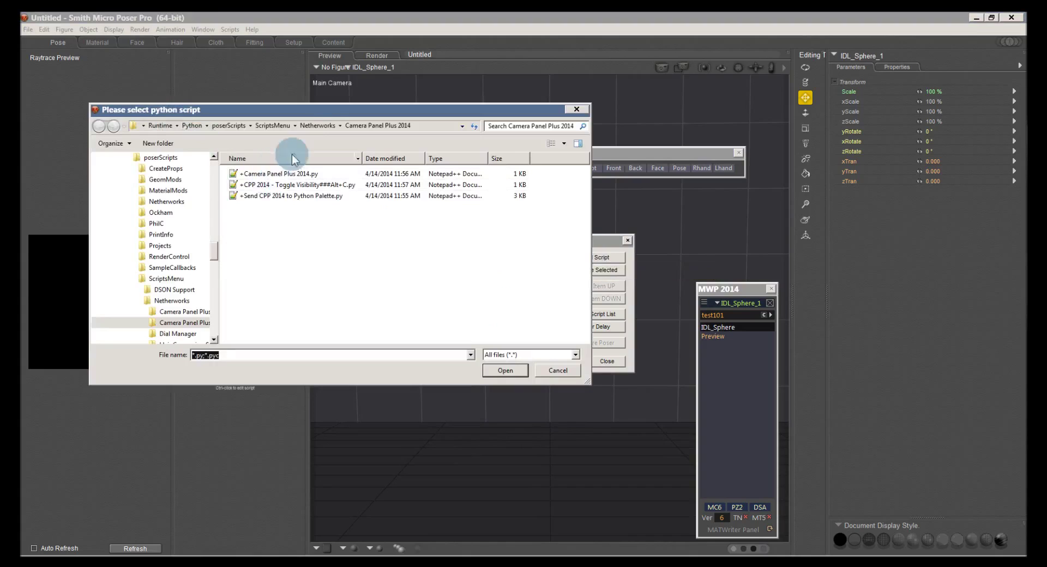
{"action": "left_click", "coordinate": [314, 126]}
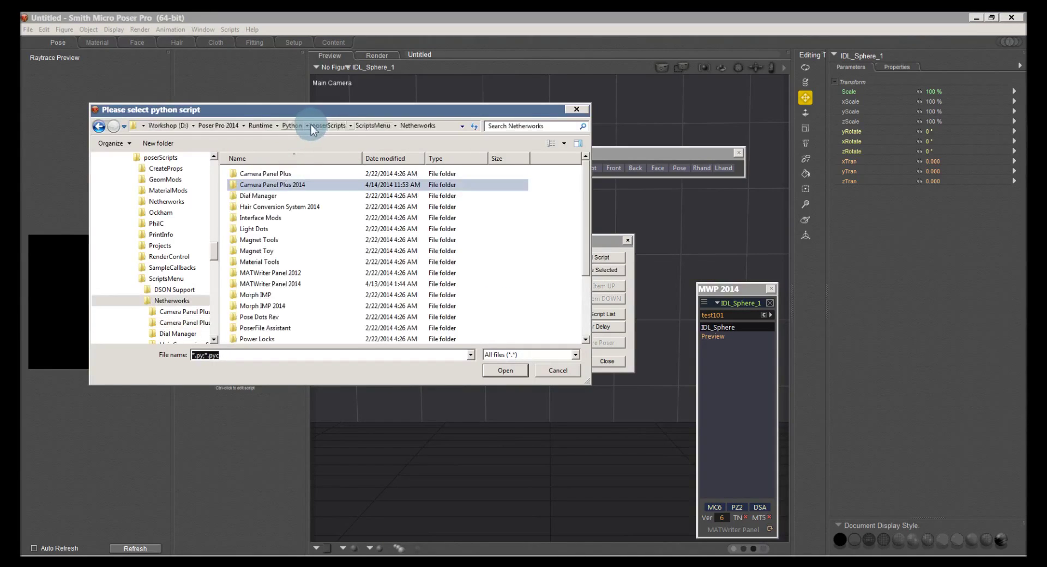
{"action": "double_click", "coordinate": [272, 283]}
{"action": "left_click", "coordinate": [273, 174]}
{"action": "double_click", "coordinate": [274, 173]}
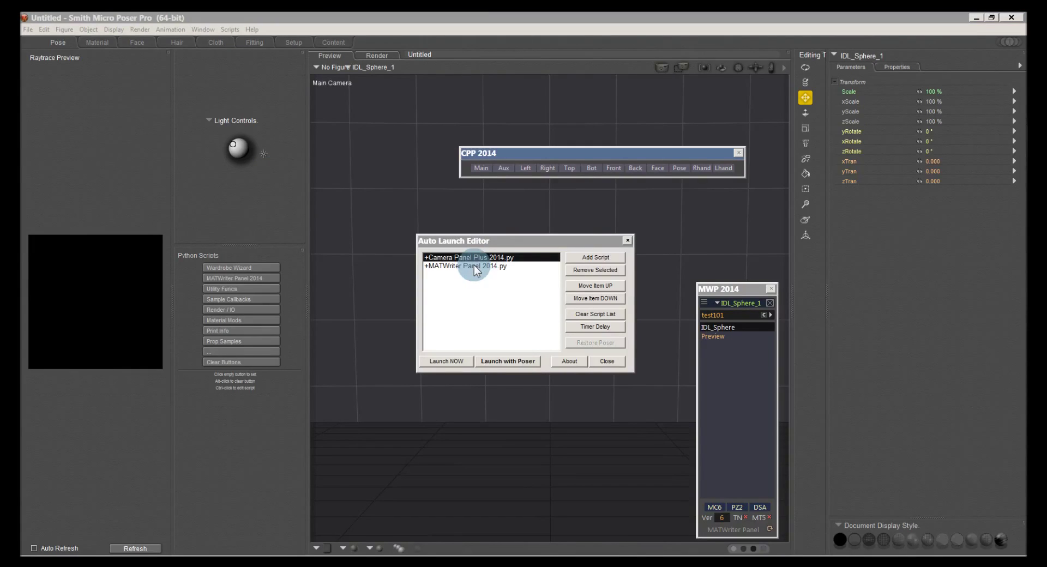
Set the listed scripts to launch with Poser and close the Auto Launch Editor
{"action": "left_click", "coordinate": [518, 361]}
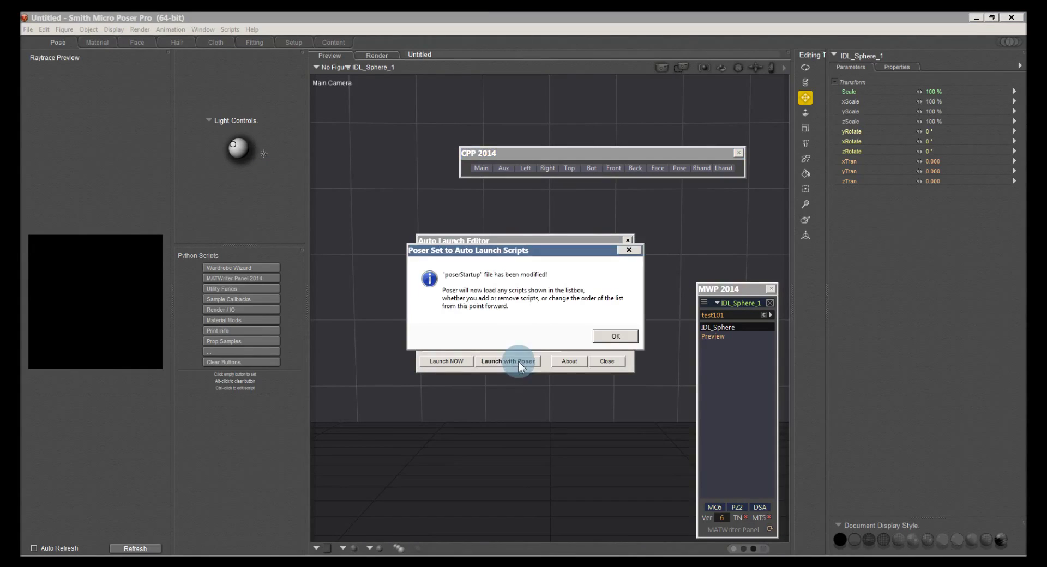
{"action": "left_click", "coordinate": [611, 334]}
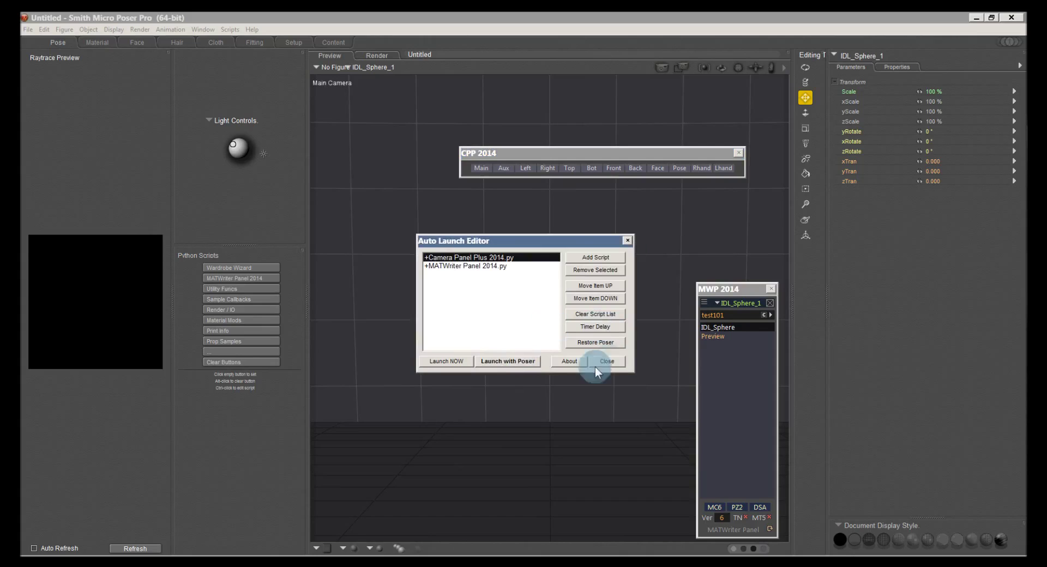
{"action": "left_click", "coordinate": [607, 361]}
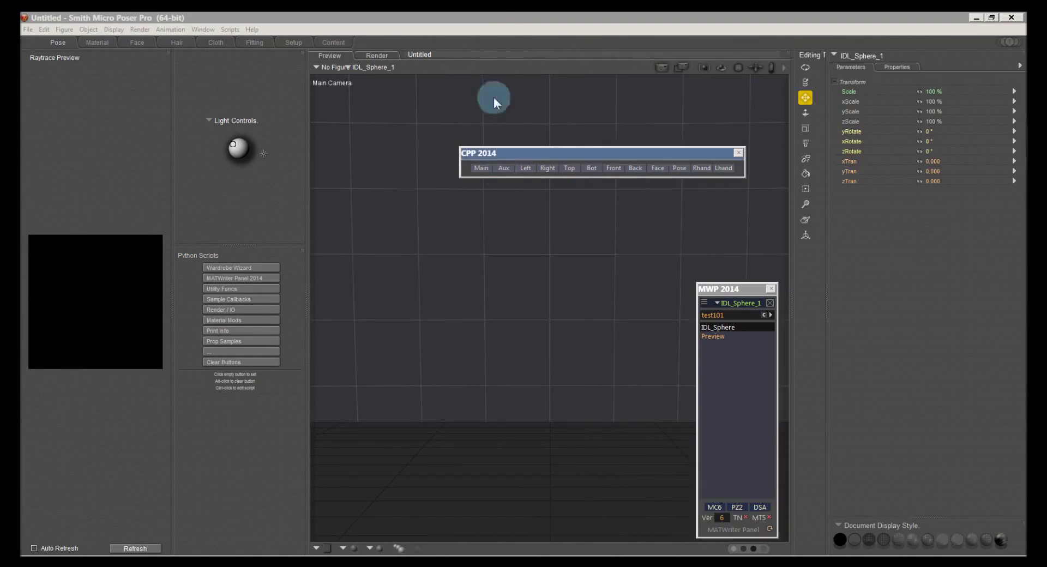
Quit and restart Poser, and dock the Camera Panel Plus above the document window
{"action": "left_click", "coordinate": [1006, 16]}
{"action": "left_click", "coordinate": [567, 324]}
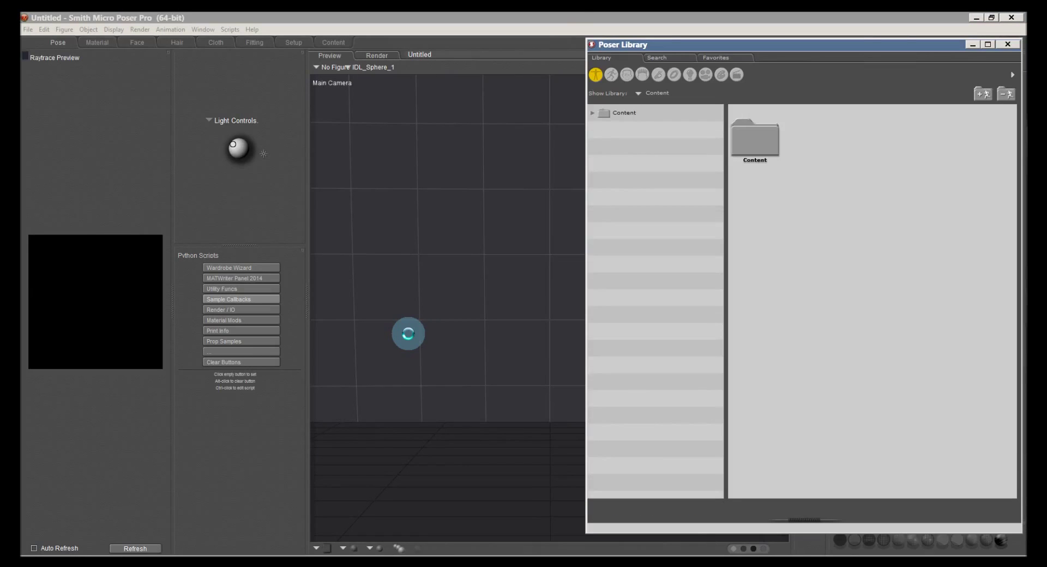
{"action": "left_click", "coordinate": [570, 12]}
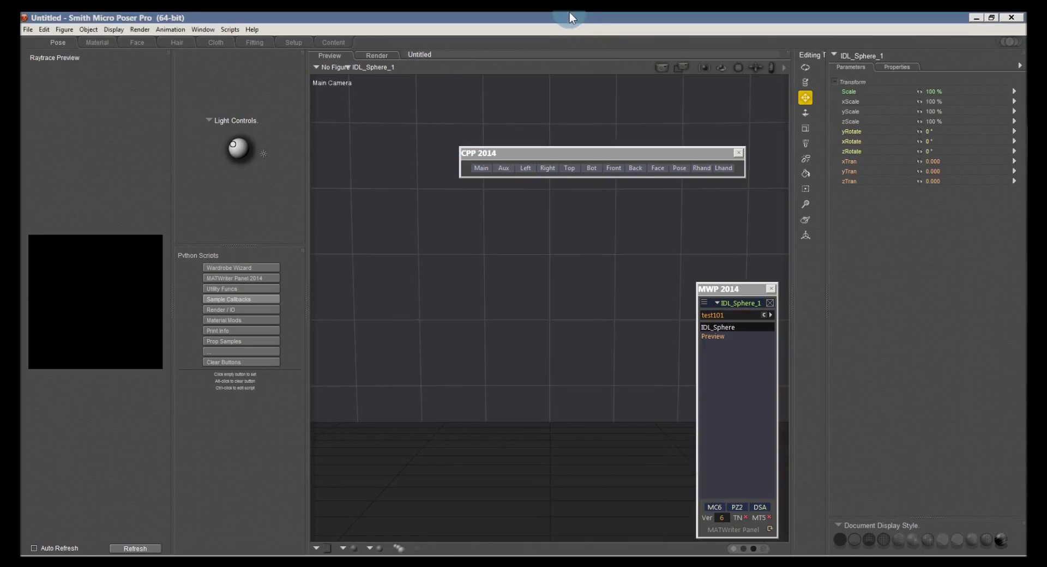
{"action": "left_click_drag", "start_coordinate": [669, 153], "coordinate": [616, 66]}
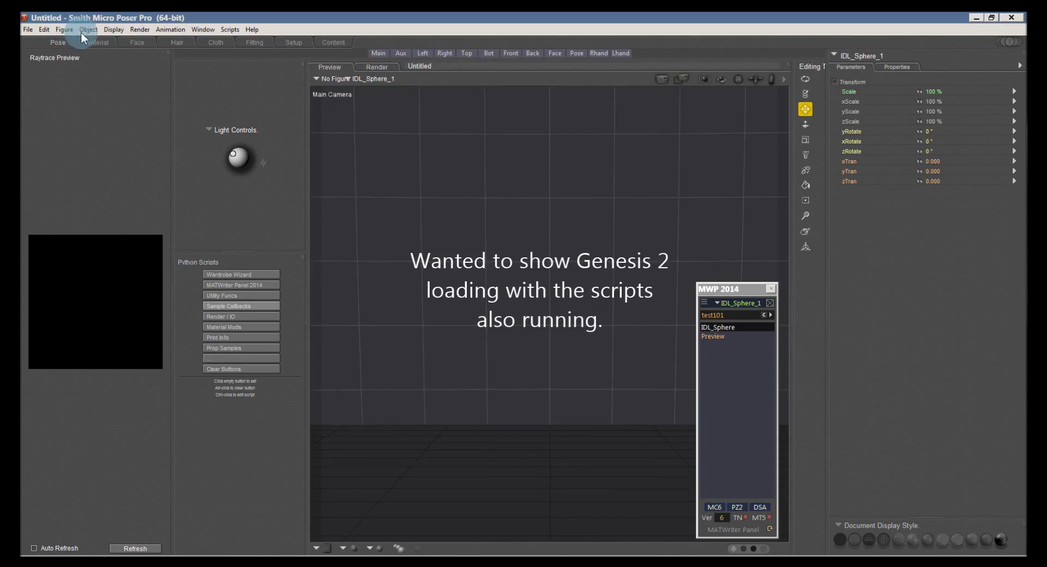
Load the Genesis 2 Base Female figure from the library's DAZ People folder into the scene
{"action": "left_click", "coordinate": [1004, 40]}
{"action": "left_click", "coordinate": [620, 113]}
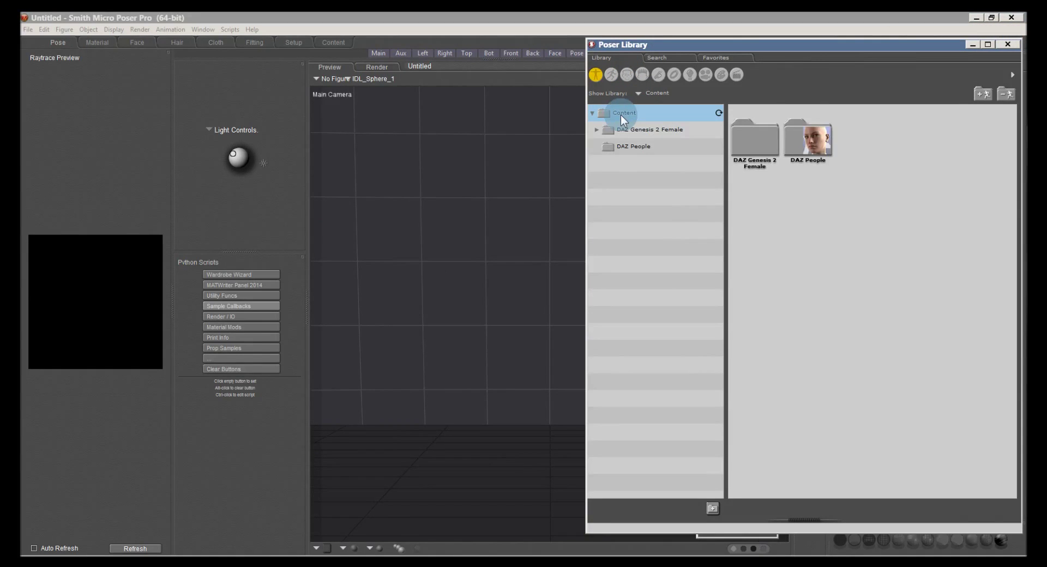
{"action": "left_click", "coordinate": [634, 146]}
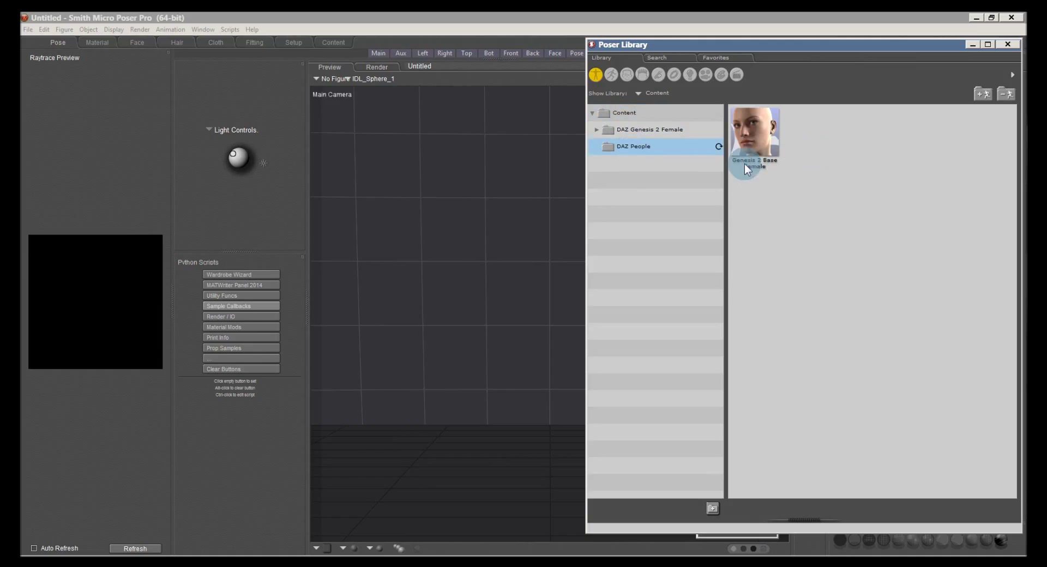
{"action": "double_click", "coordinate": [754, 164]}
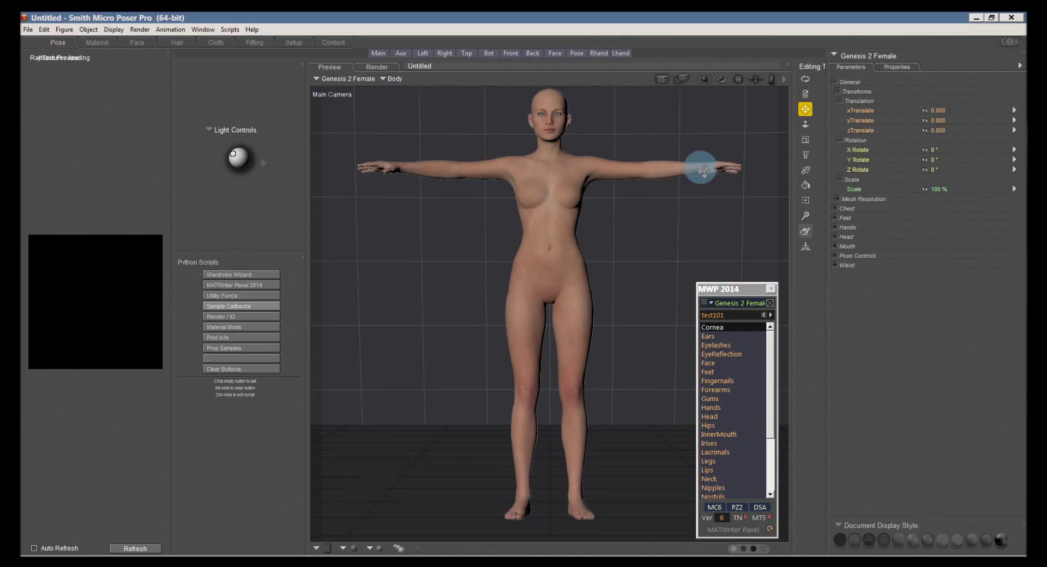
Use the Camera Panel Plus to view the figure through the Aux camera and return to the Main camera
{"action": "left_click", "coordinate": [405, 54]}
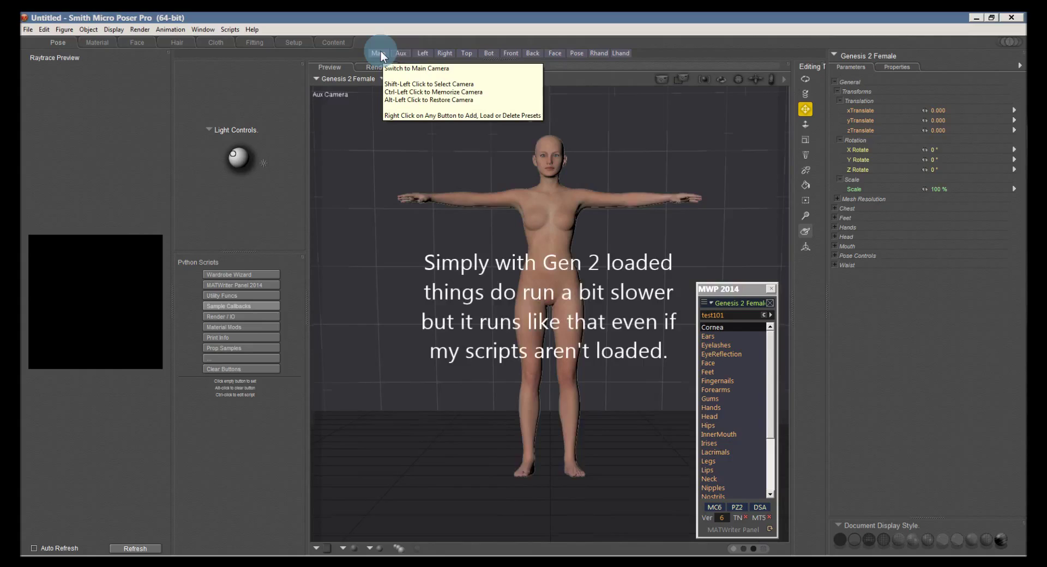
{"action": "left_click", "coordinate": [380, 53]}
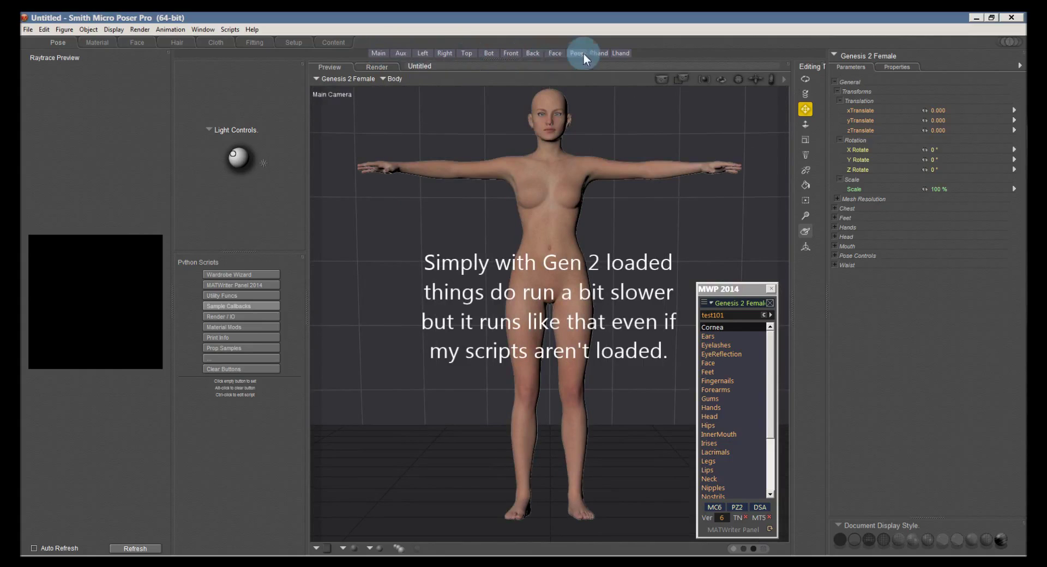
View the Genesis 2 Female's head through the Face camera, then return to the Main camera and zoom out slightly
{"action": "left_click", "coordinate": [560, 52]}
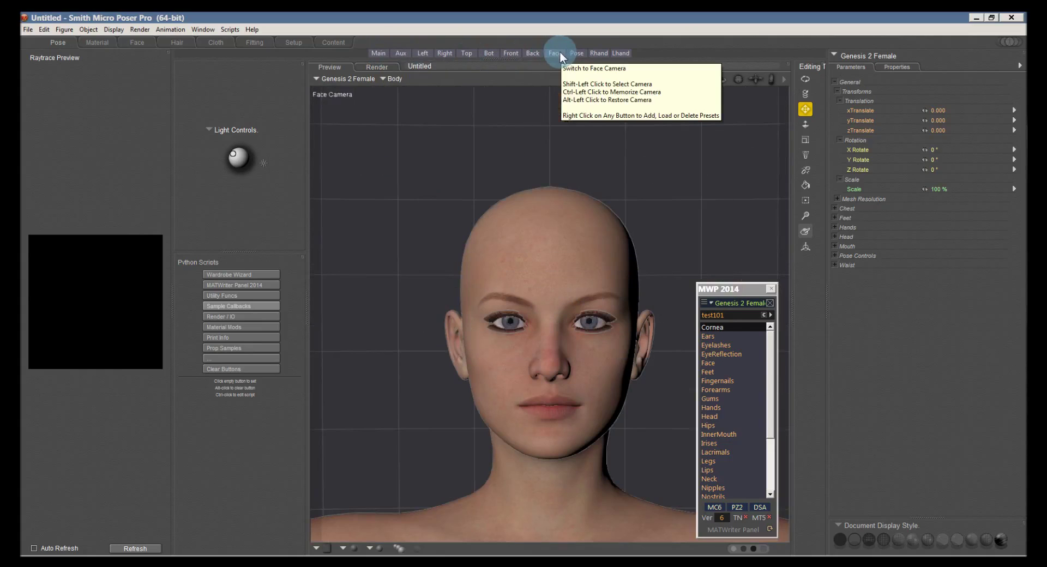
{"action": "left_click", "coordinate": [381, 55]}
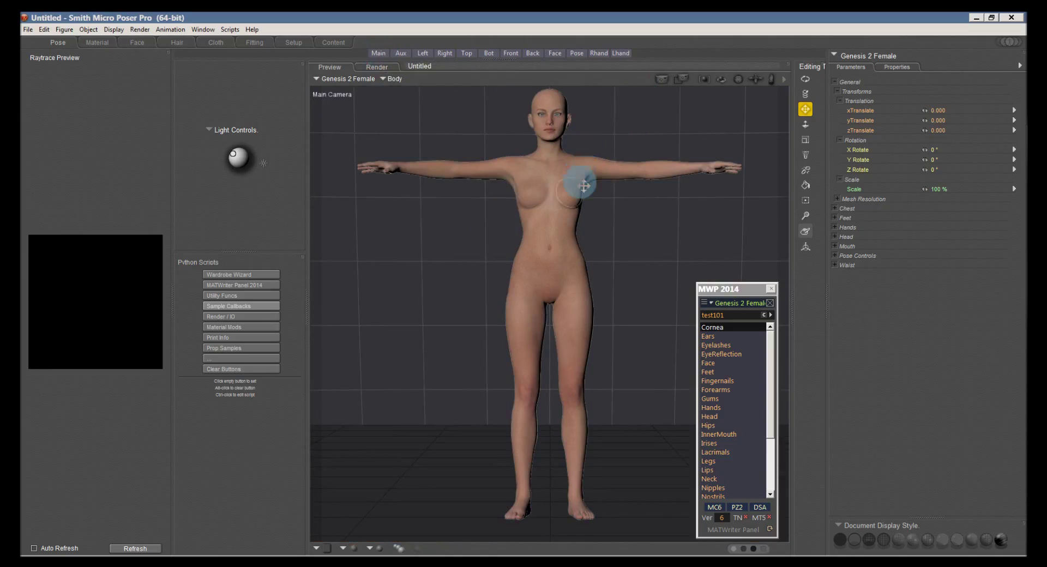
{"action": "scroll", "coordinate": [583, 188], "scroll_direction": "down", "scroll_amount": 3}
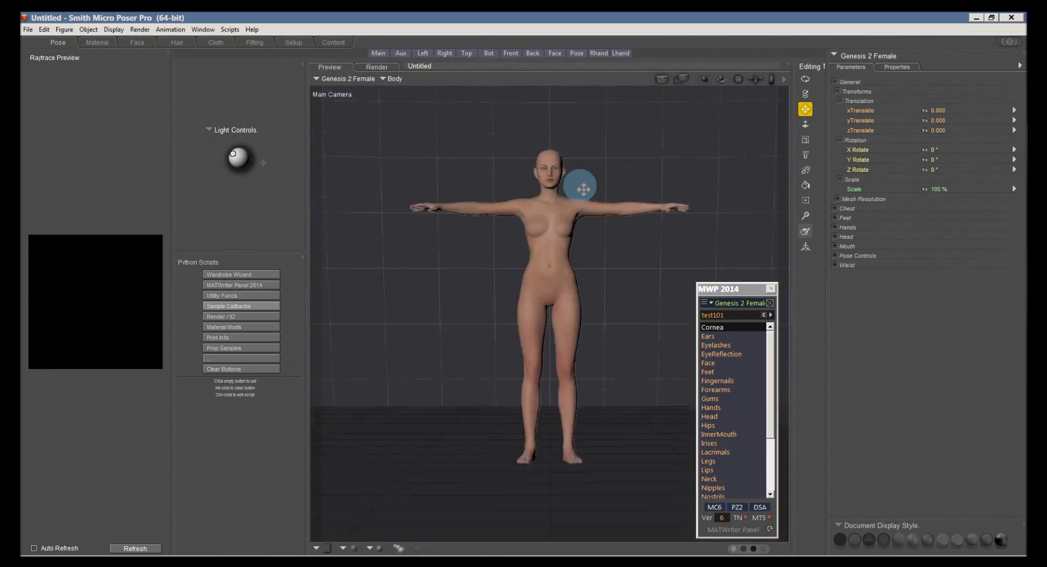
{"action": "scroll", "coordinate": [584, 188], "scroll_direction": "up", "scroll_amount": 3}
{"action": "scroll", "coordinate": [582, 188], "scroll_direction": "down", "scroll_amount": 2}
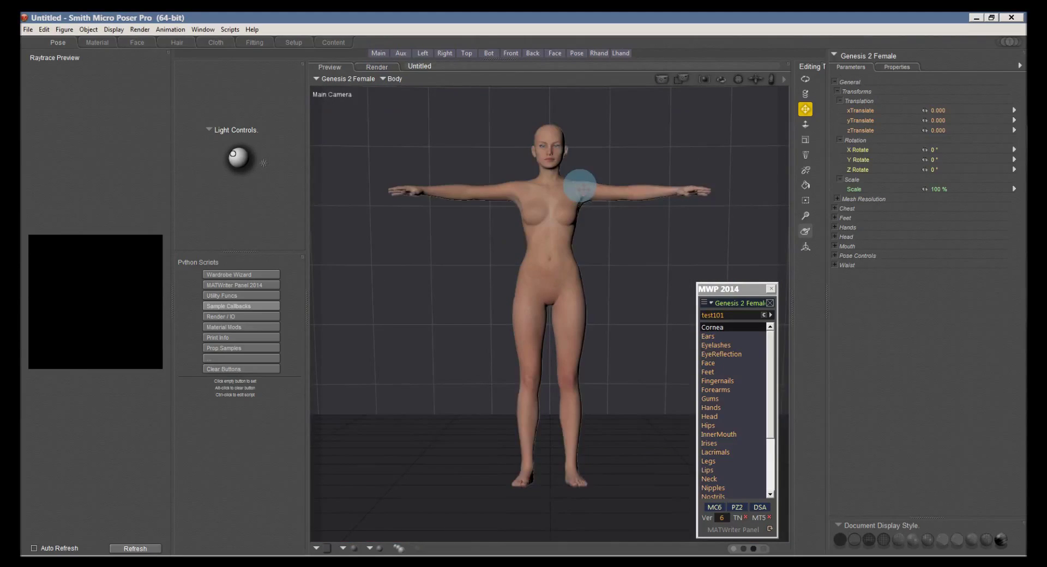
Select all of the Genesis 2 Female's materials in the MWP 2014 panel and open the Image Map Manager for them
{"action": "left_click", "coordinate": [711, 354]}
{"action": "key", "text": "ctrl+a"}
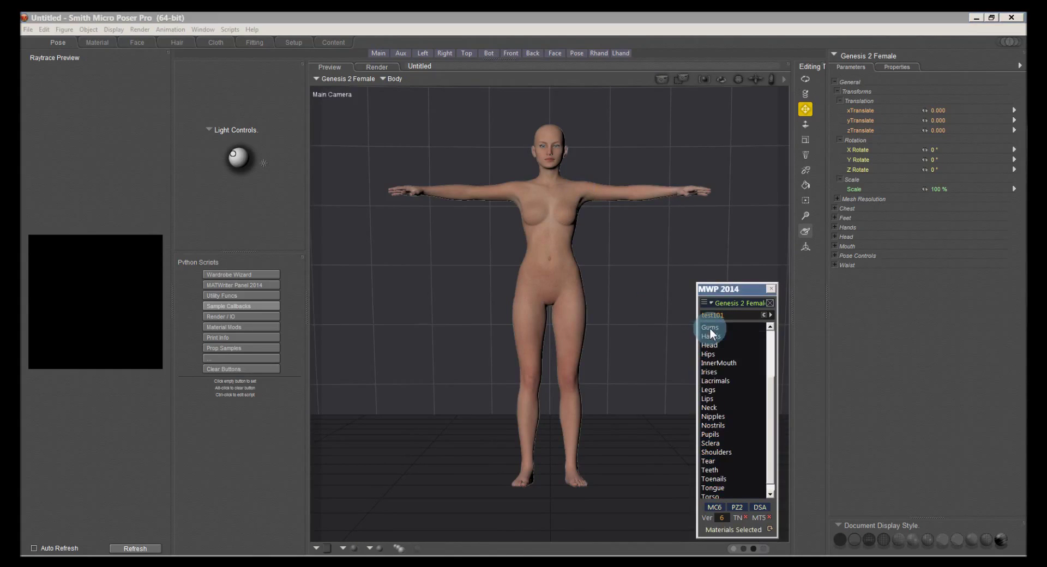
{"action": "right_click", "coordinate": [710, 329]}
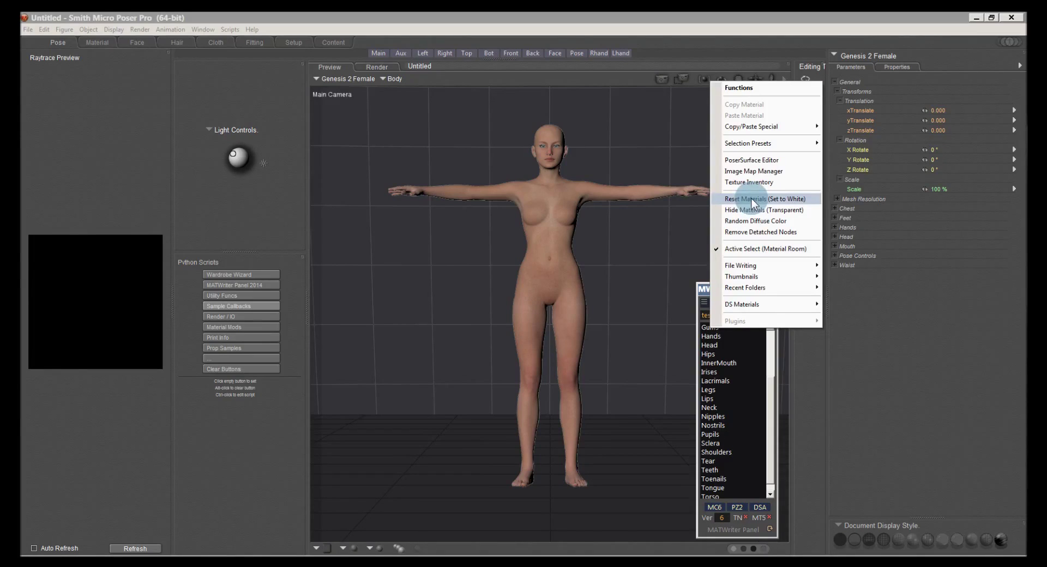
{"action": "left_click", "coordinate": [751, 168]}
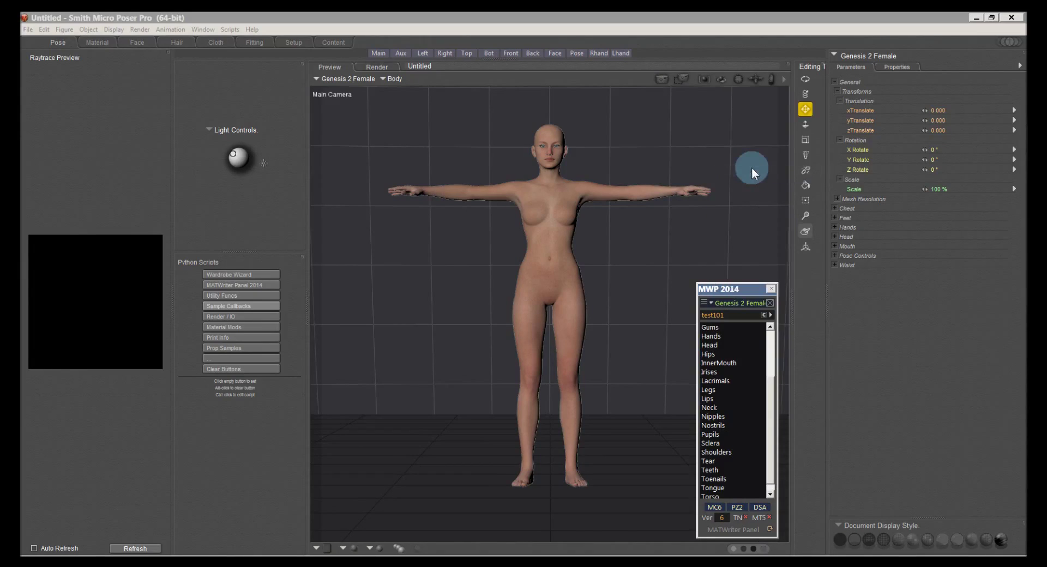
Preview the V5BreeEyesM.jpg, V5BreeTorsoM.jpg and V5BreeLashes1.jpg textures, and quit the Image Map Manager without applying changes
{"action": "left_click", "coordinate": [385, 314]}
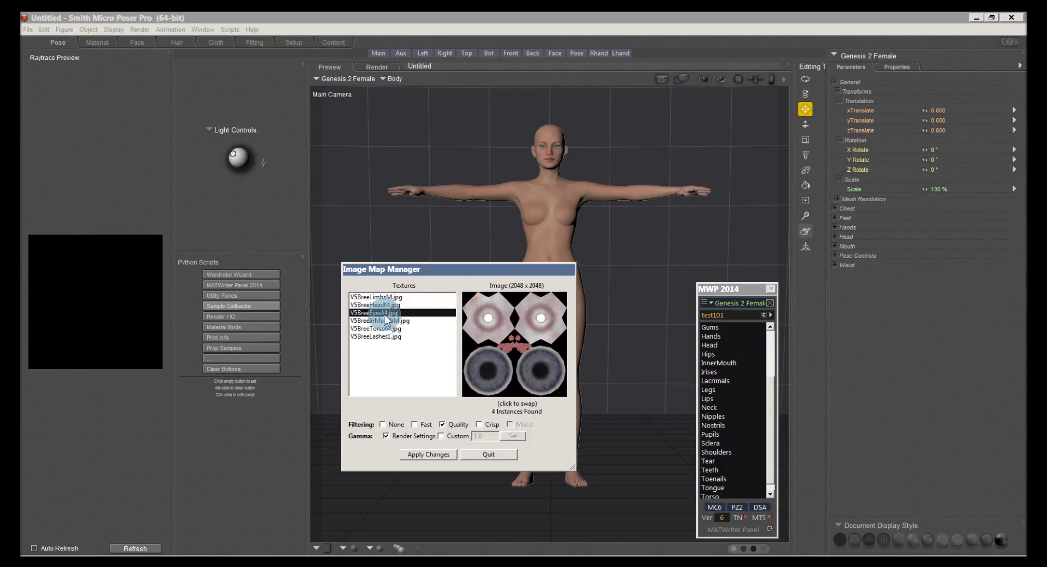
{"action": "left_click", "coordinate": [378, 329]}
{"action": "left_click", "coordinate": [381, 337]}
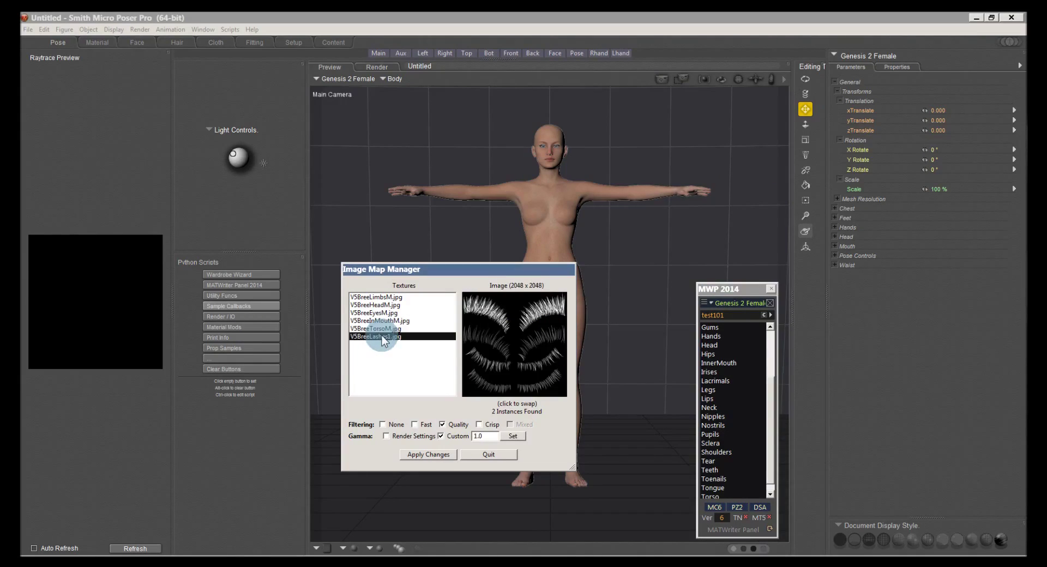
{"action": "left_click", "coordinate": [488, 456]}
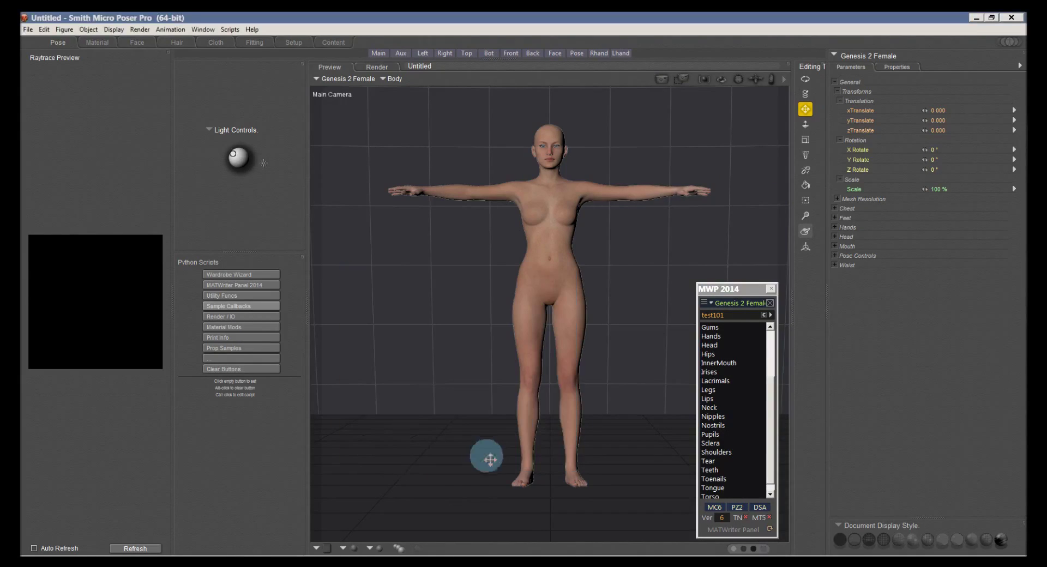